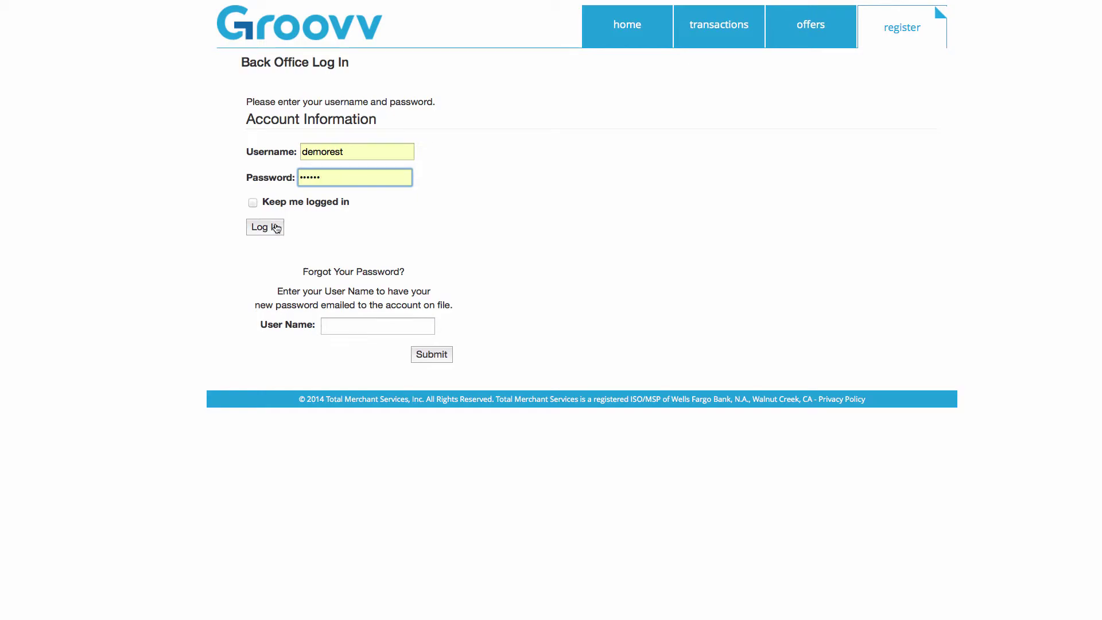
Log in to the back office and go to the Inventory Items page
click(277, 228)
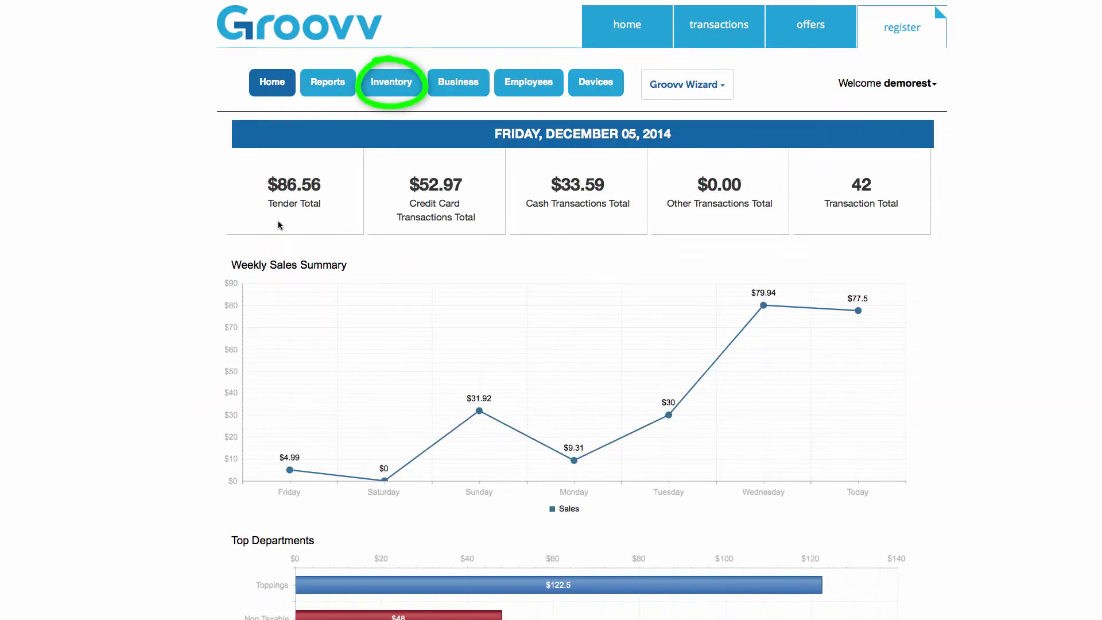
click(380, 86)
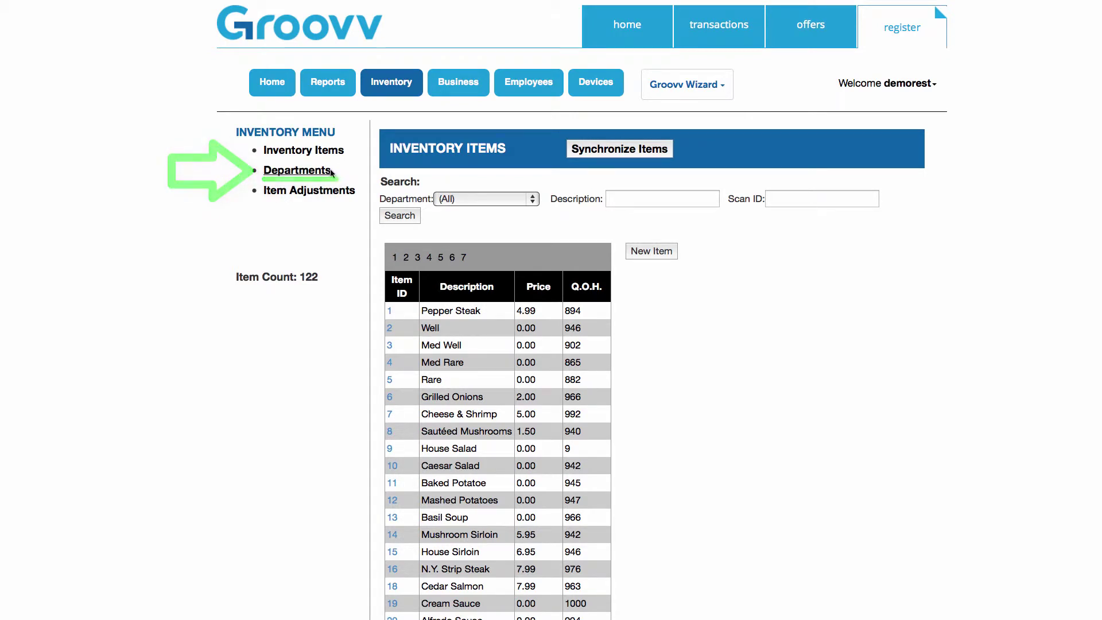
Start a new department named 'Burger Modifiers' with a purple colour
click(297, 170)
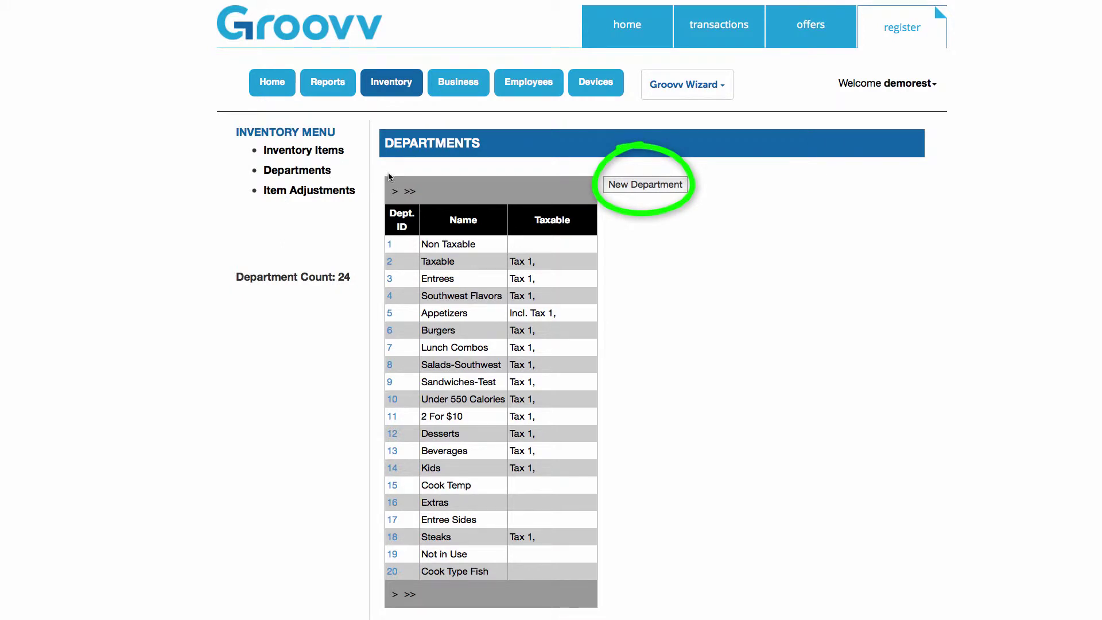
click(664, 188)
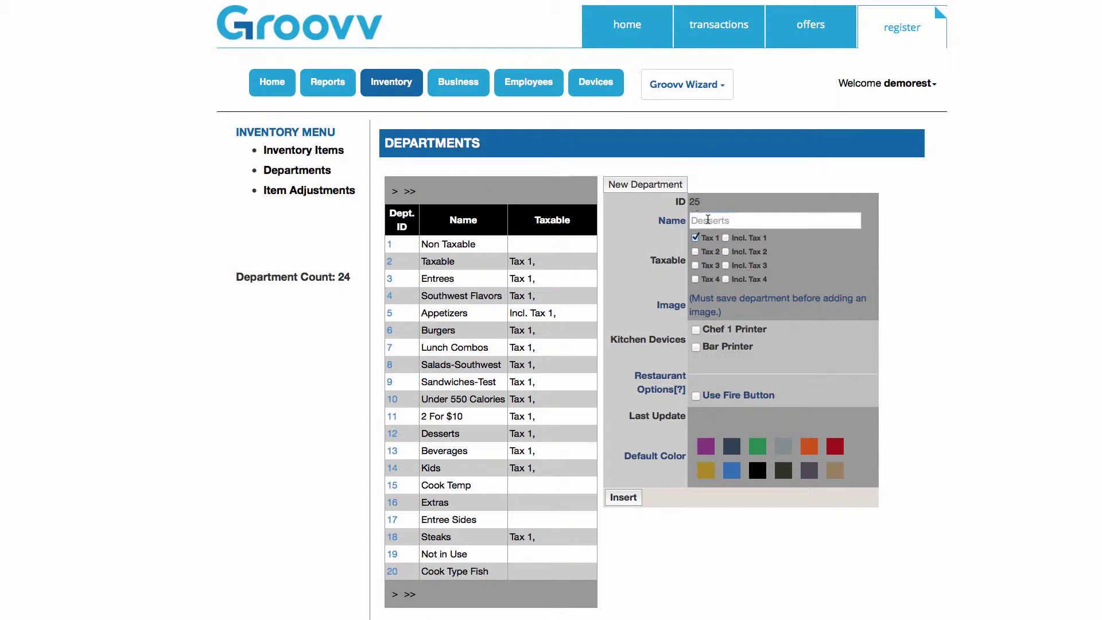
click(707, 219)
text(Burger Modifie)
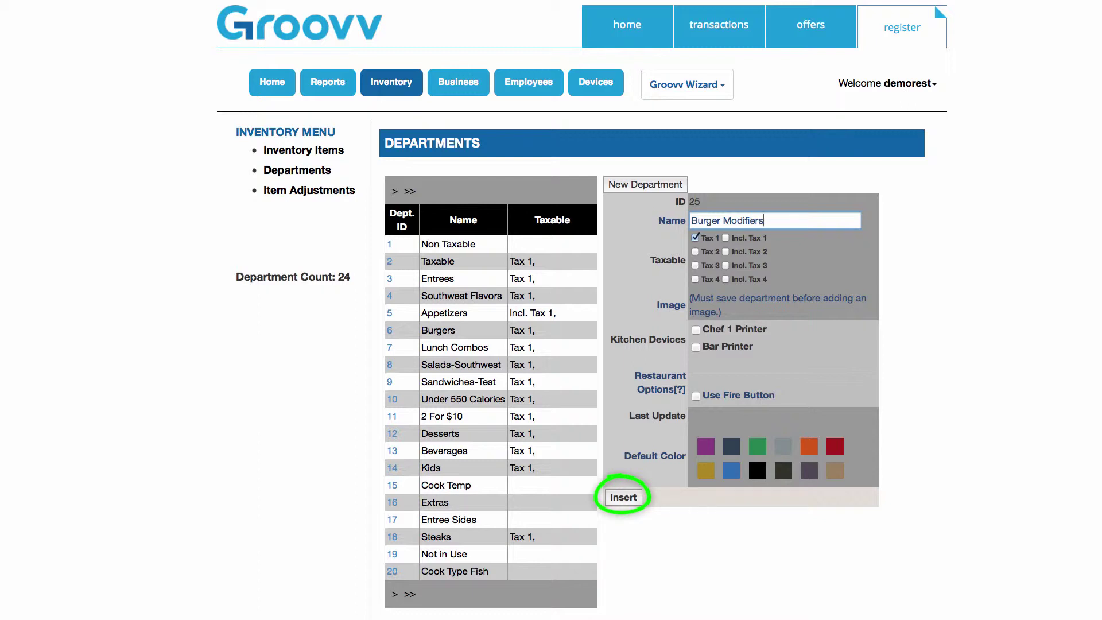
text(rs)
click(707, 448)
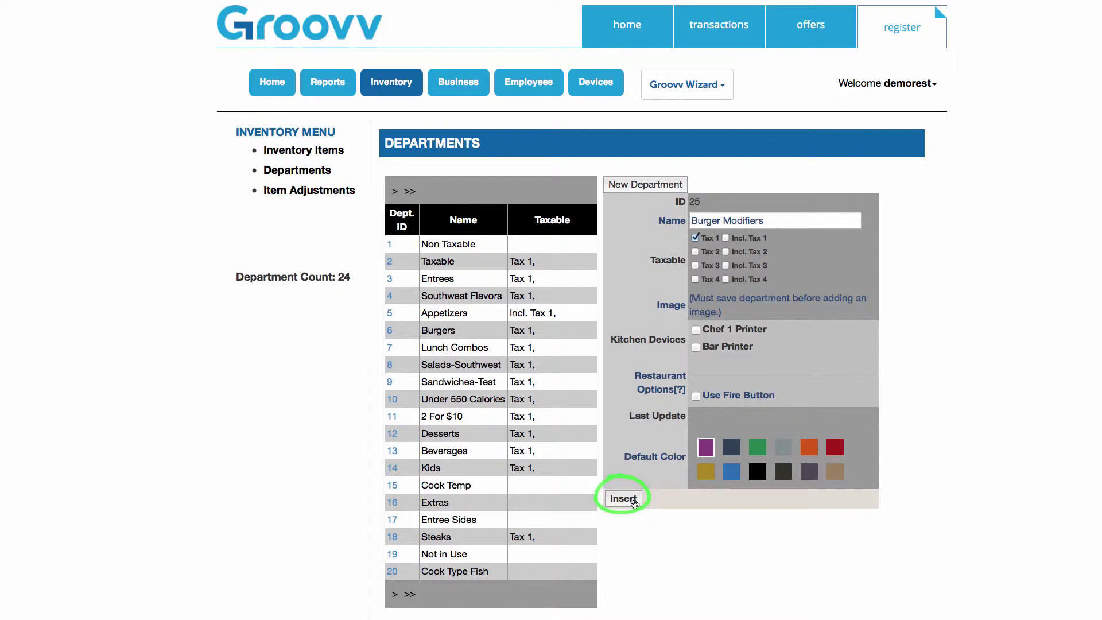
Insert the Burger Modifiers department, then add a 'Med Well' item to it
click(631, 498)
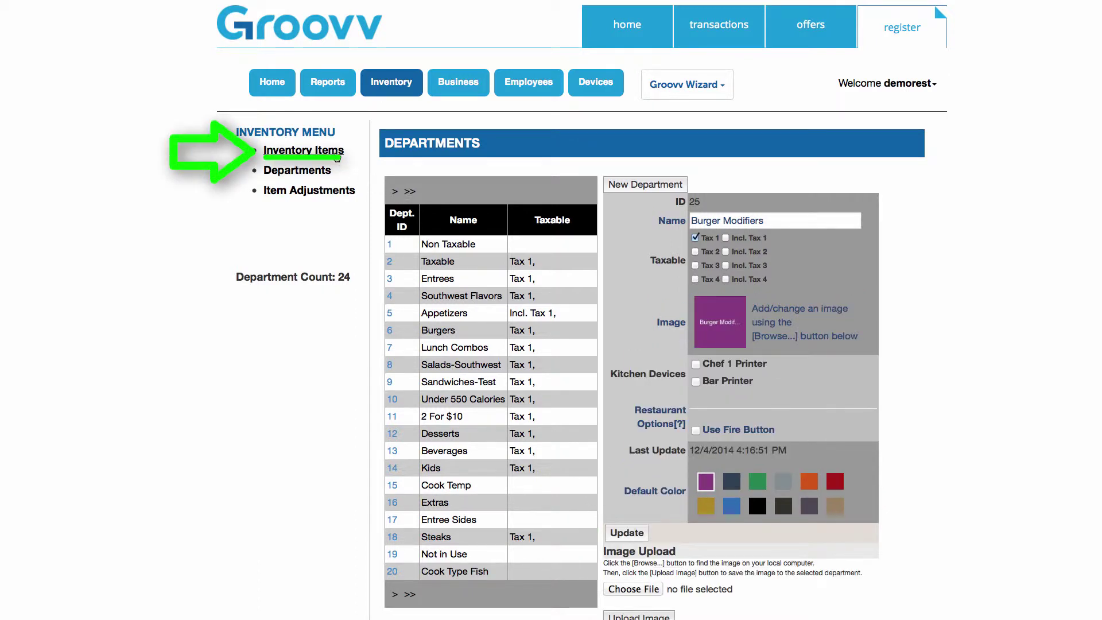
click(336, 154)
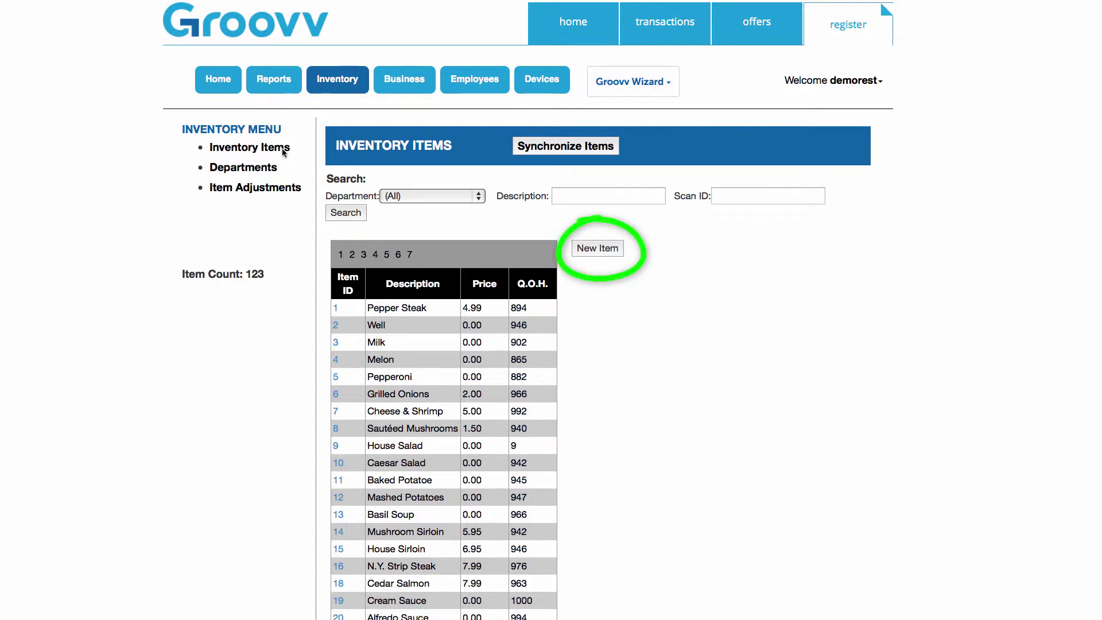
click(594, 250)
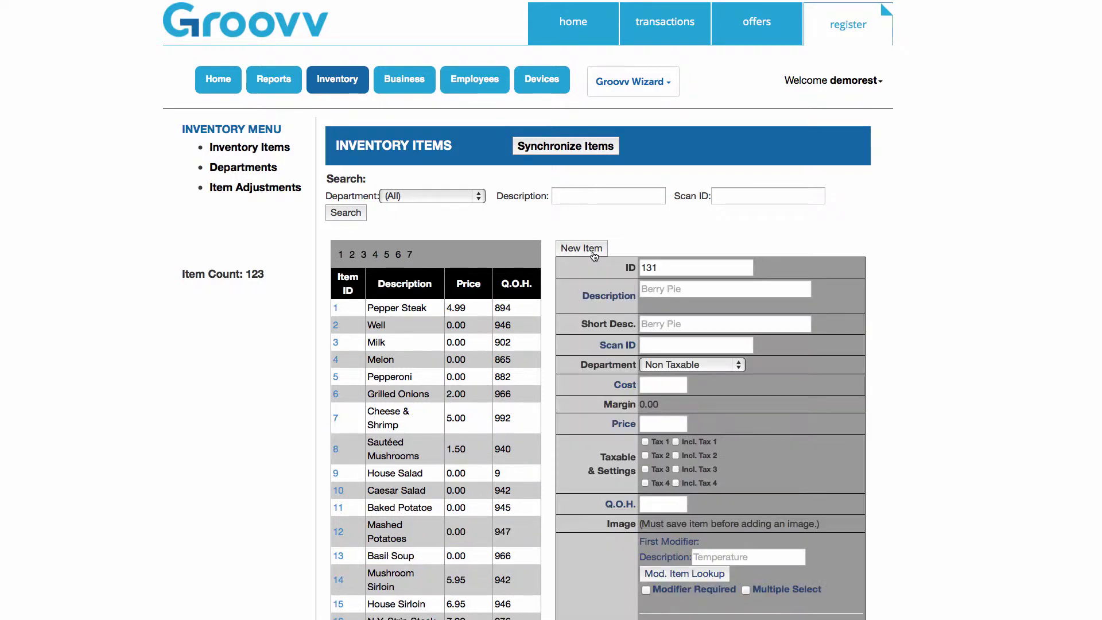
click(651, 291)
text(Med Well)
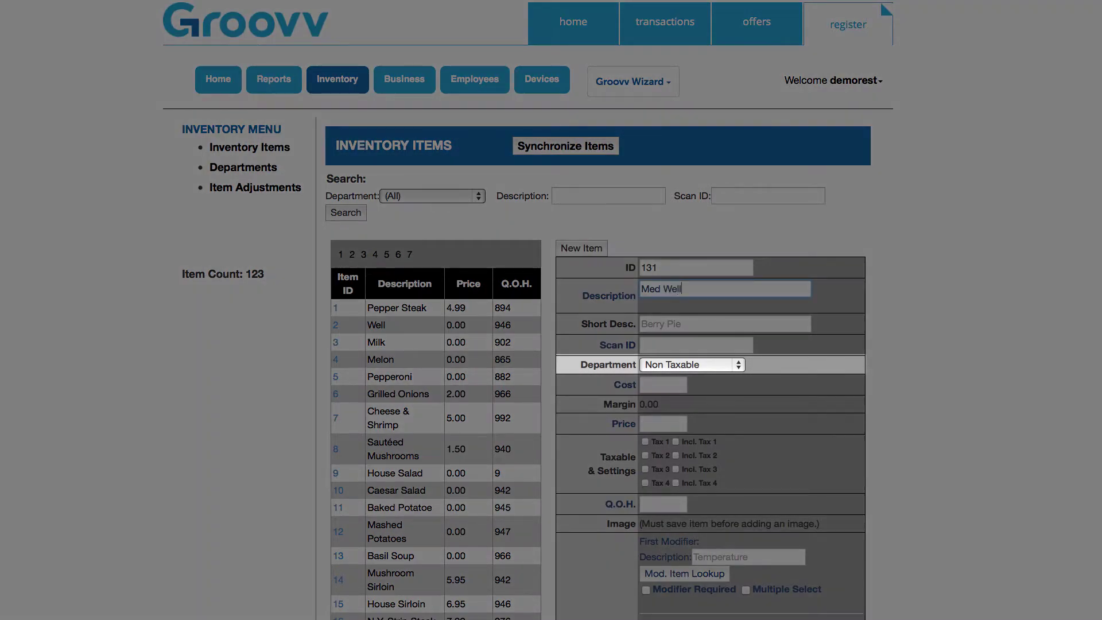
click(641, 324)
text(Med Well)
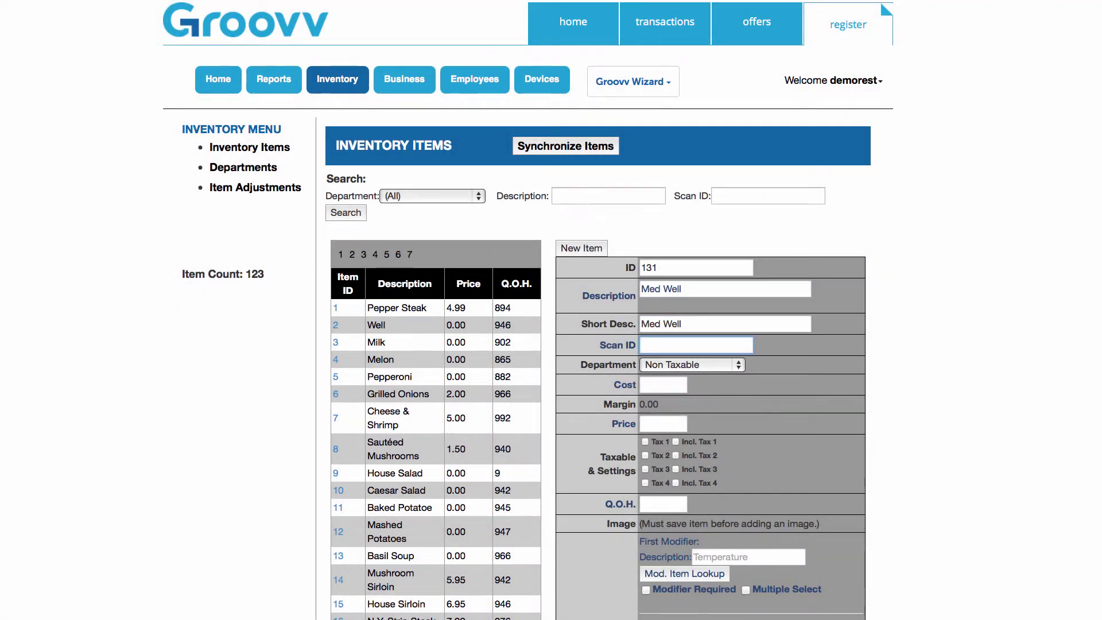
click(738, 366)
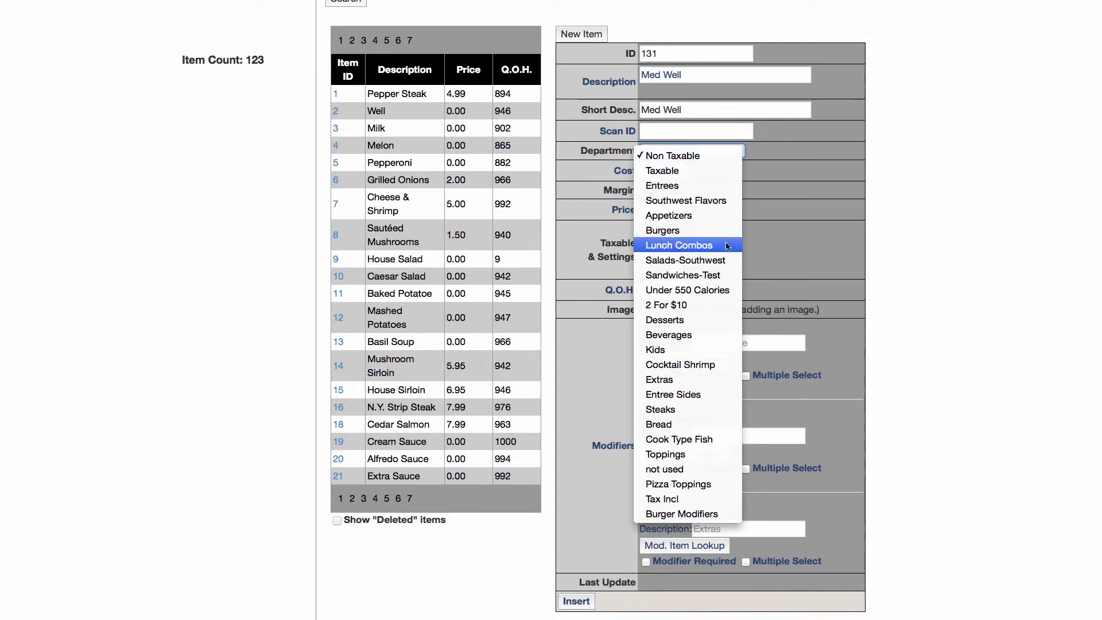
click(730, 515)
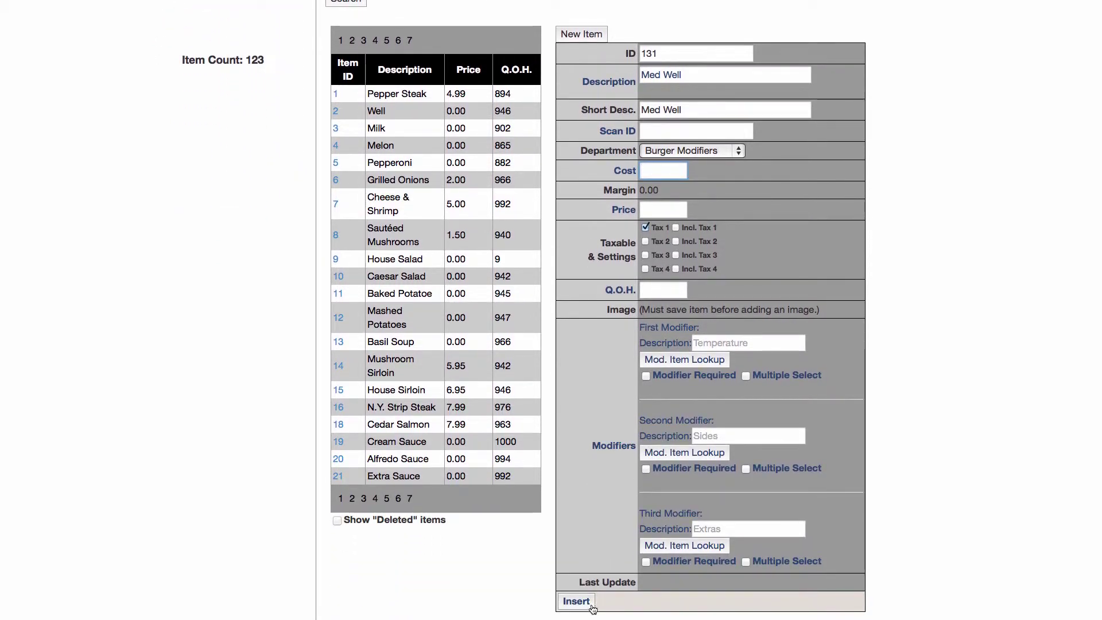
click(577, 600)
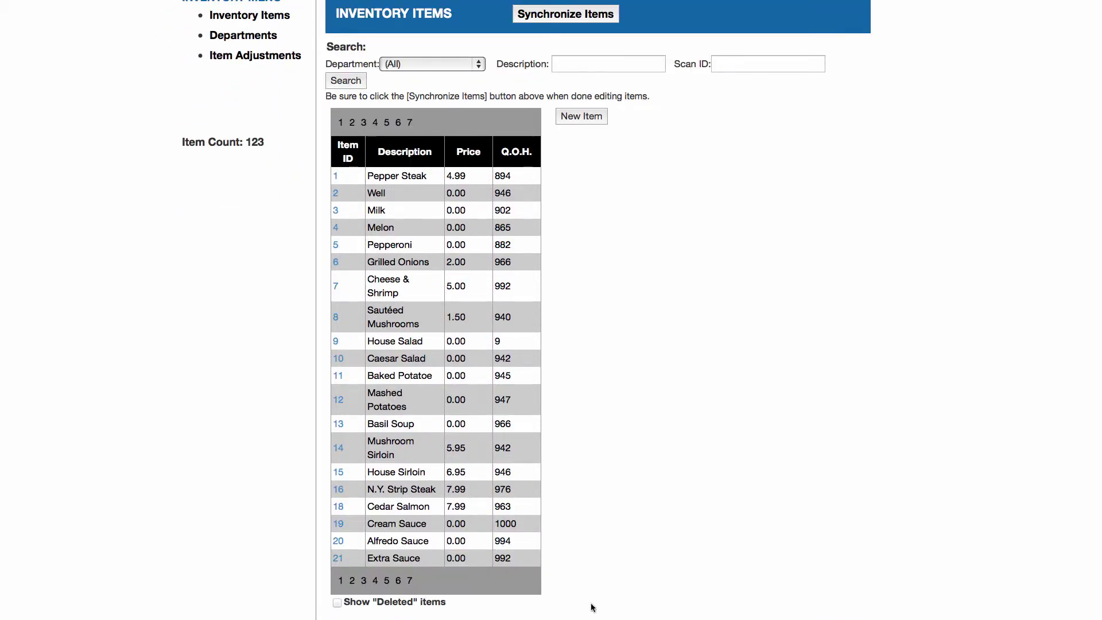
Add a 'Medium' item in the Burger Modifiers department
click(581, 116)
text(Medium)
key(Tab)
text(Medium)
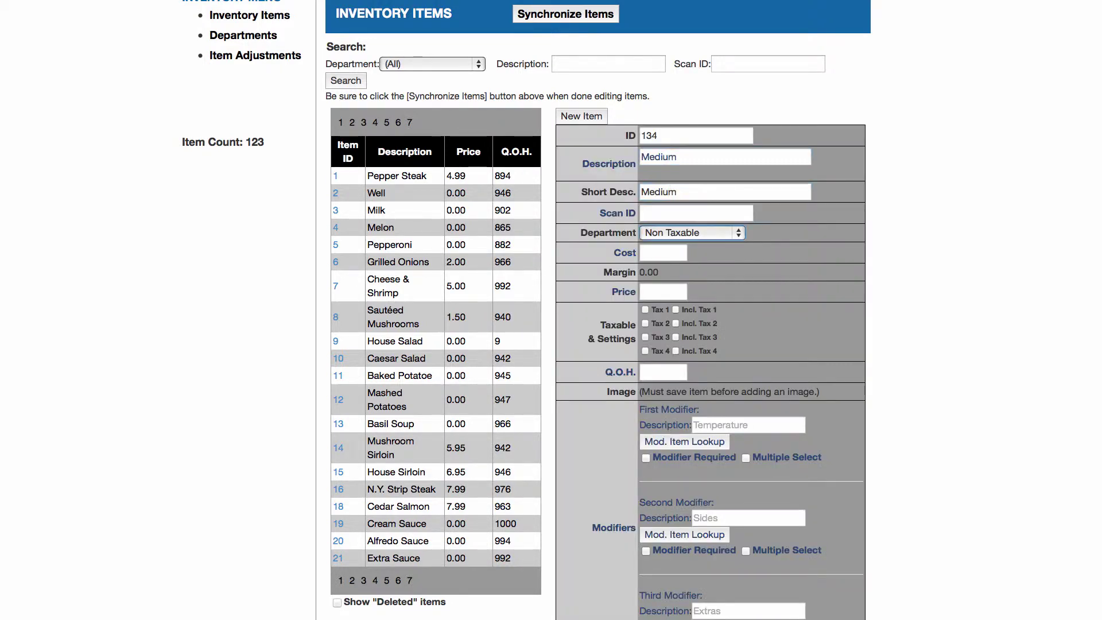
key(Tab)
key(Tab)
click(740, 152)
click(692, 514)
click(576, 600)
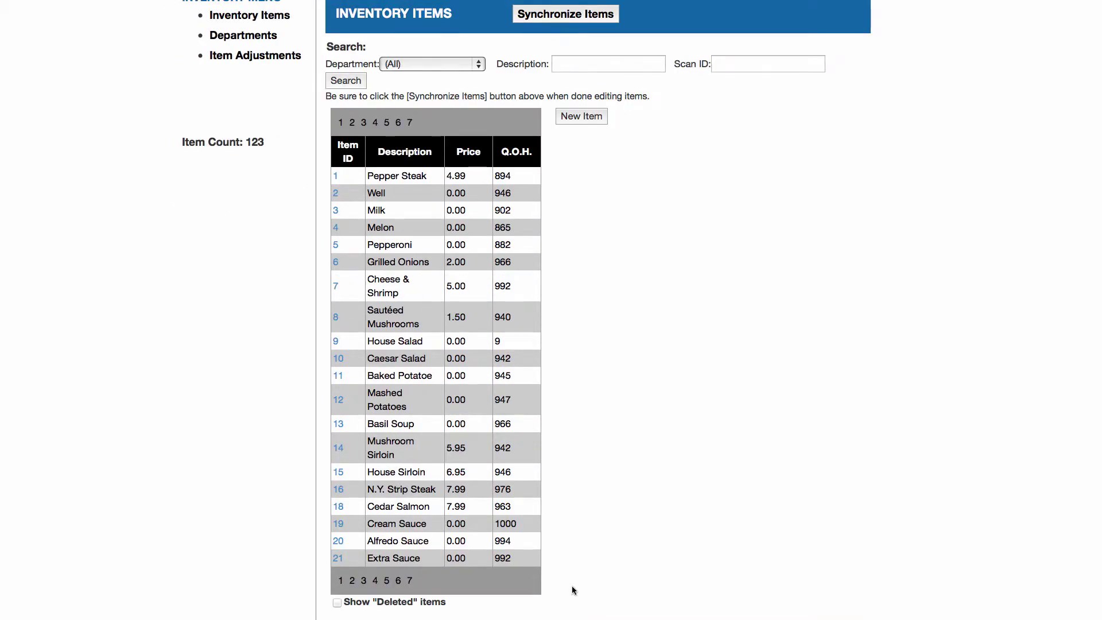
Add a 'Rare' item in the Burger Modifiers department
click(581, 116)
text(Rare)
key(Tab)
text(Rare)
click(740, 232)
click(693, 513)
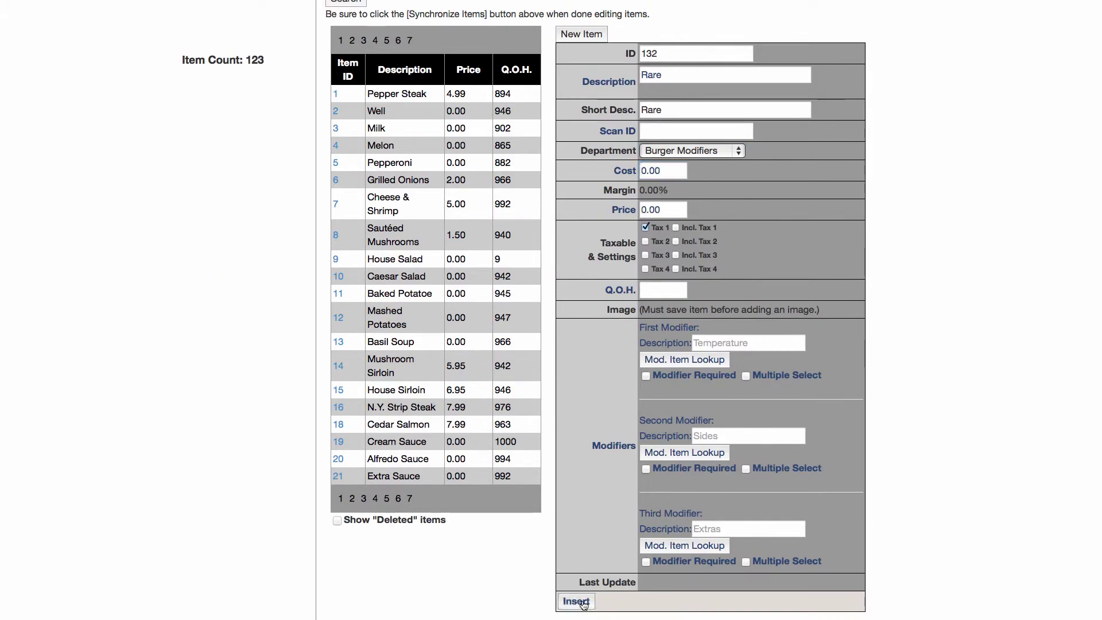
click(579, 601)
Add a 'Medium Rare' item in the Burger Modifiers department
click(581, 116)
text(Medium Rare)
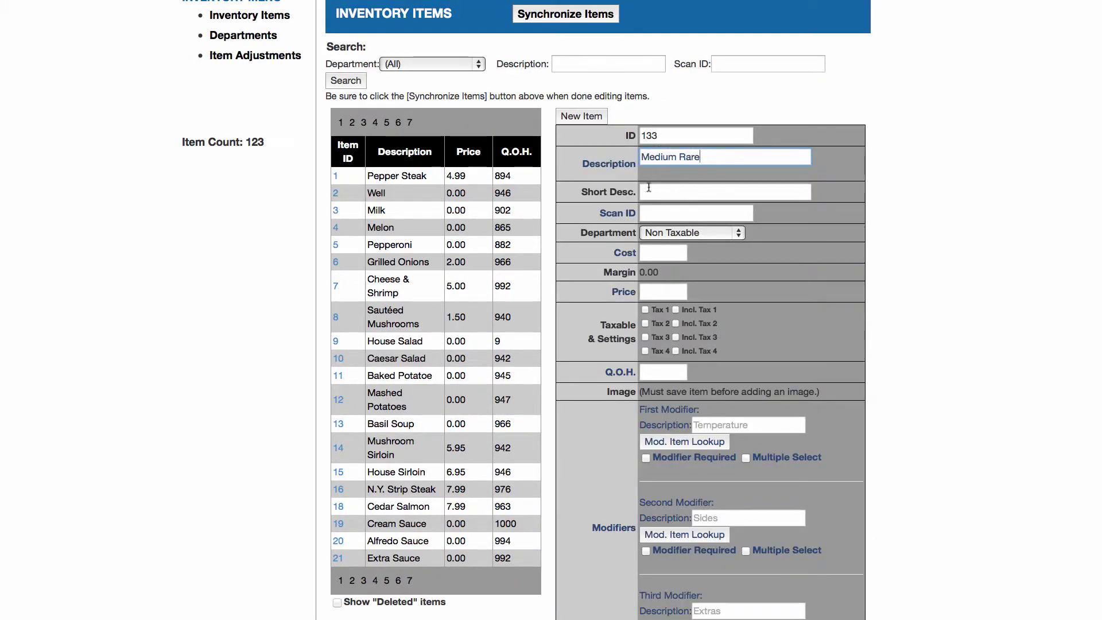
key(super+a)
key(super+c)
key(Tab)
key(super+v)
click(738, 232)
click(693, 594)
click(585, 597)
Add a 'Well Done' item in the Burger Modifiers department
click(582, 116)
text(Well Done)
key(super+a)
key(super+c)
key(Tab)
key(super+v)
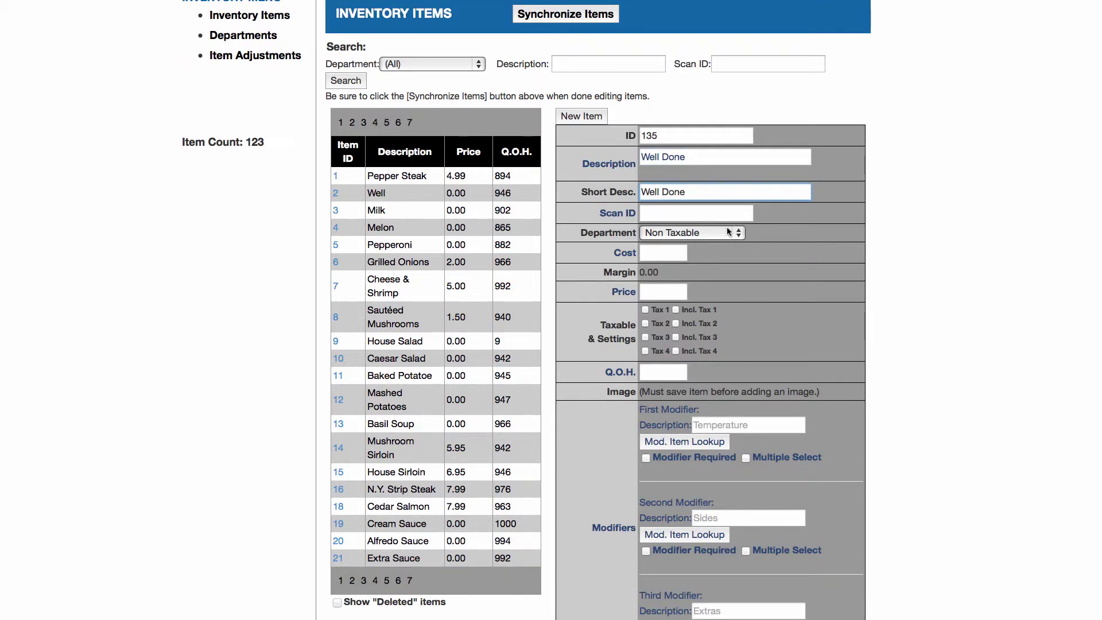
click(737, 232)
click(681, 513)
click(576, 601)
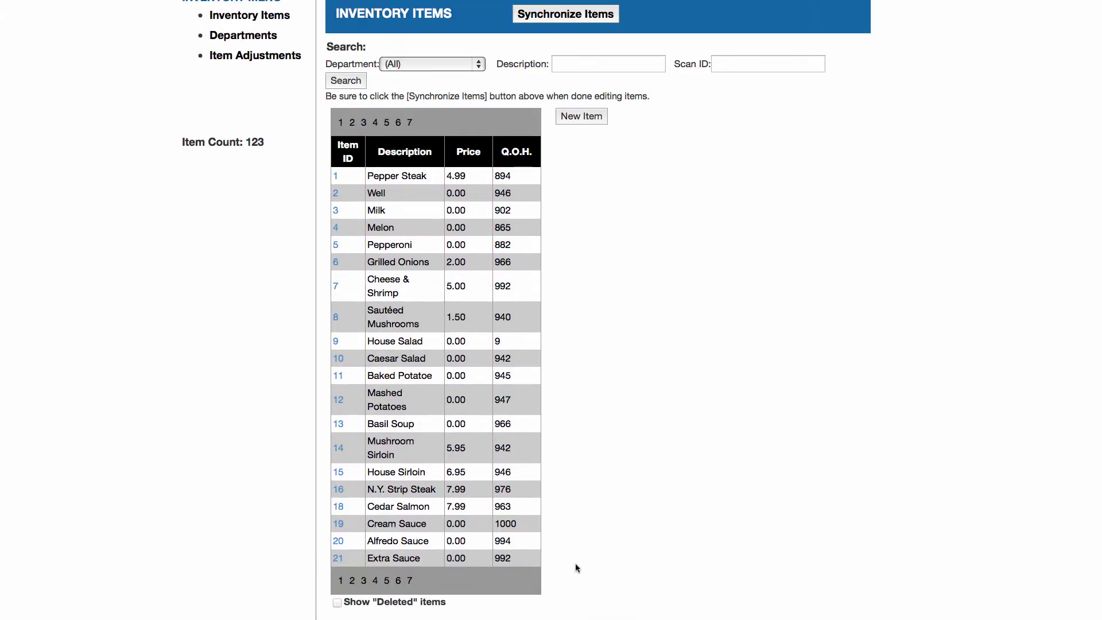
Add a 'Lettuce' item in the Burger Modifiers department
click(591, 125)
text(Lettuce)
key(Tab)
text(Lettuce)
key(Tab)
click(691, 233)
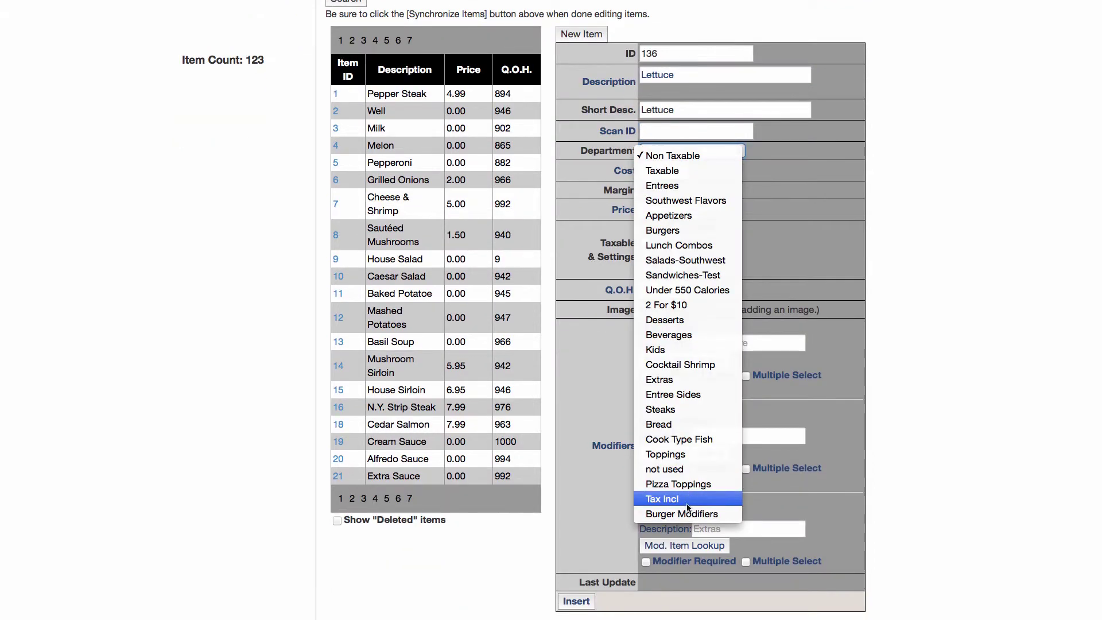
click(686, 512)
click(576, 601)
Add a 'Tomato' item in the Burger Modifiers department
click(581, 117)
text(T)
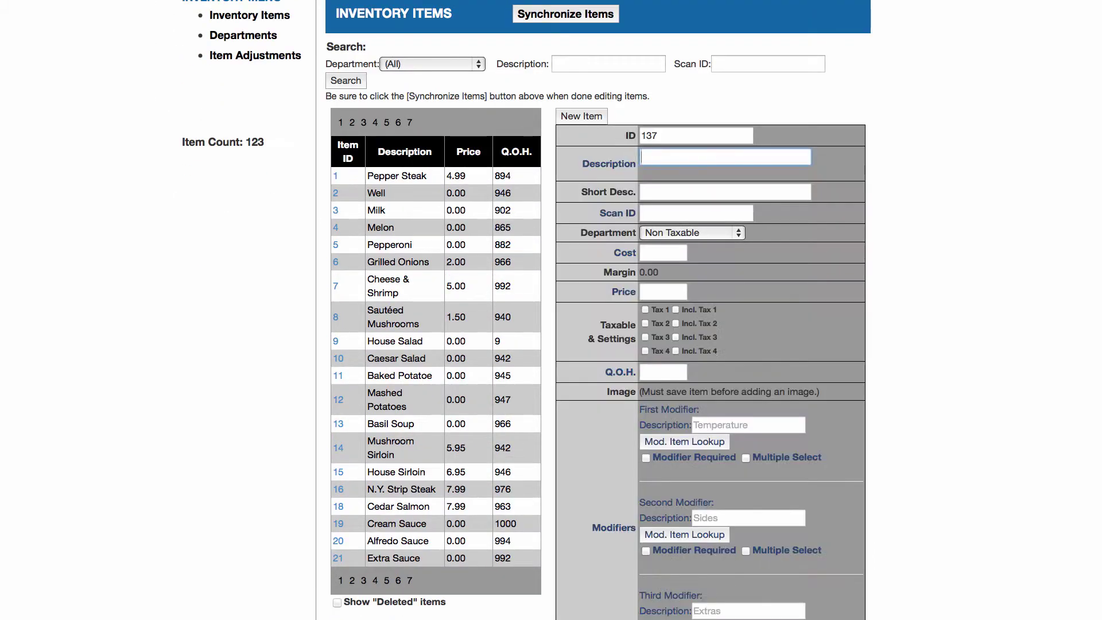
text(omato)
key(Tab)
text(Tomato)
click(691, 233)
click(688, 597)
key(Tab)
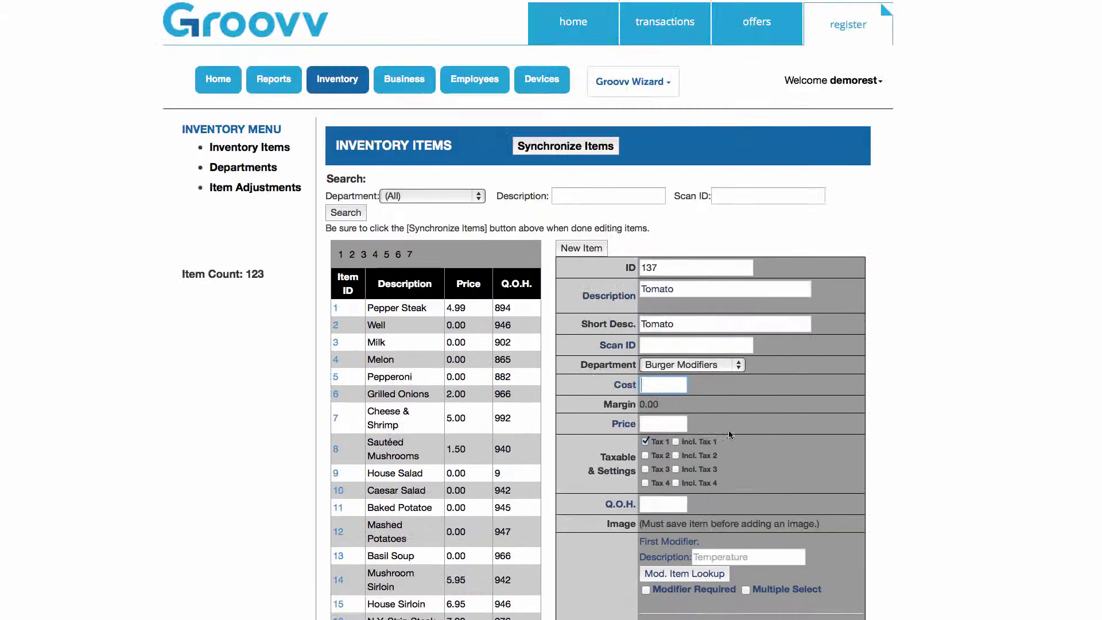
click(575, 599)
Fill in a 'Pickles' item in the Burger Modifiers department
click(581, 248)
text(Pickles)
key(Tab)
text(Pickles)
click(691, 233)
click(677, 598)
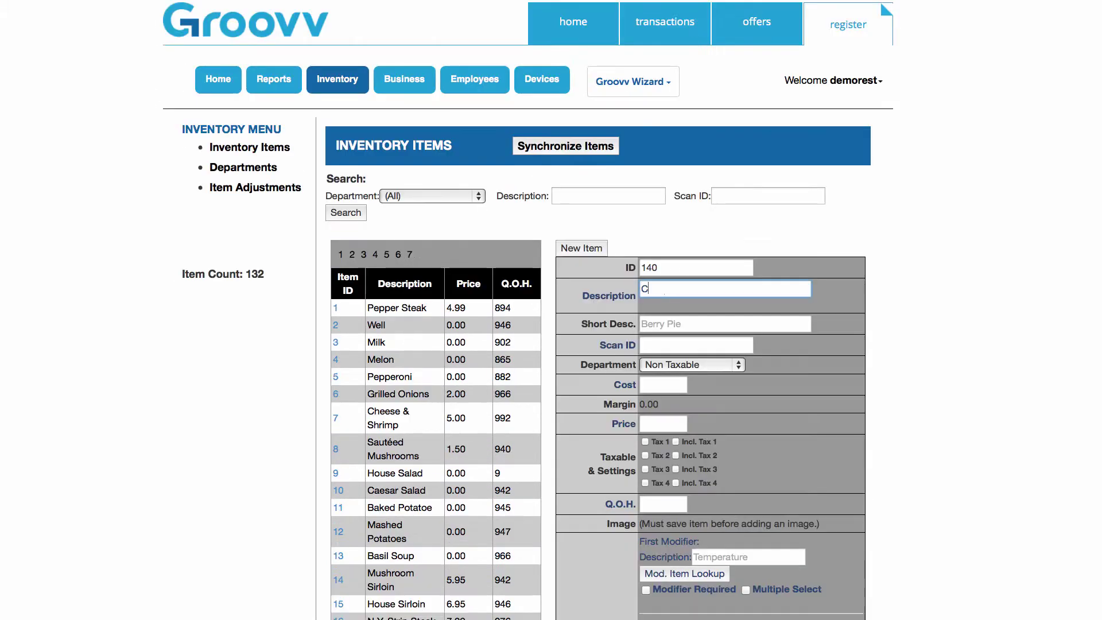
Add a 'Cheese' item in Burger Modifiers with cost 0.25, price .50 and 98 on hand
text(Cheese)
key(Tab)
text(Cheese)
key(Tab)
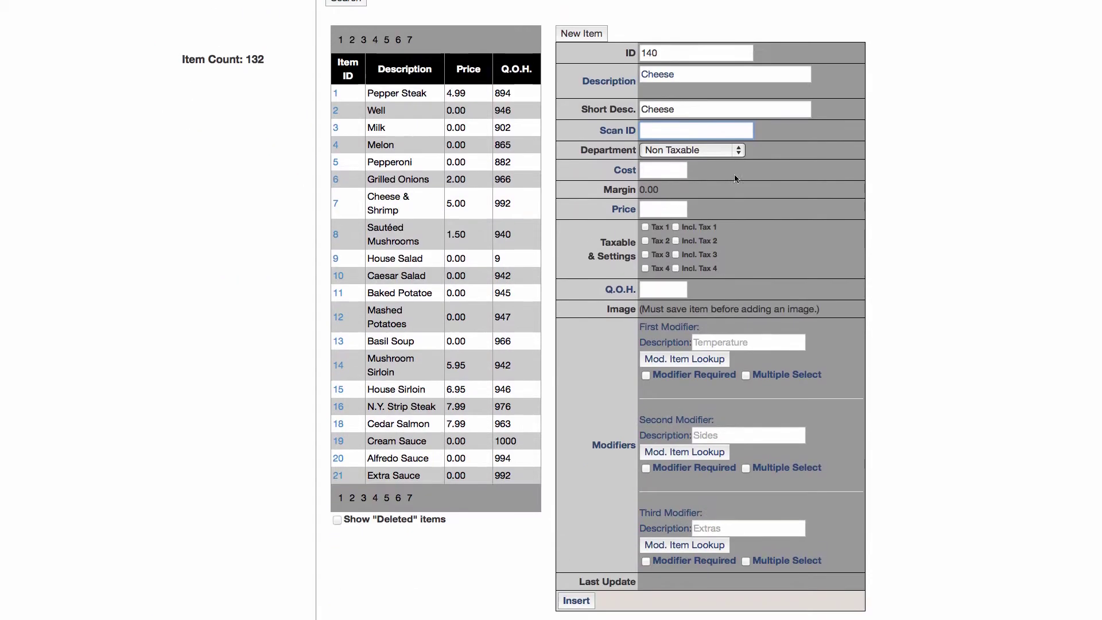
click(691, 364)
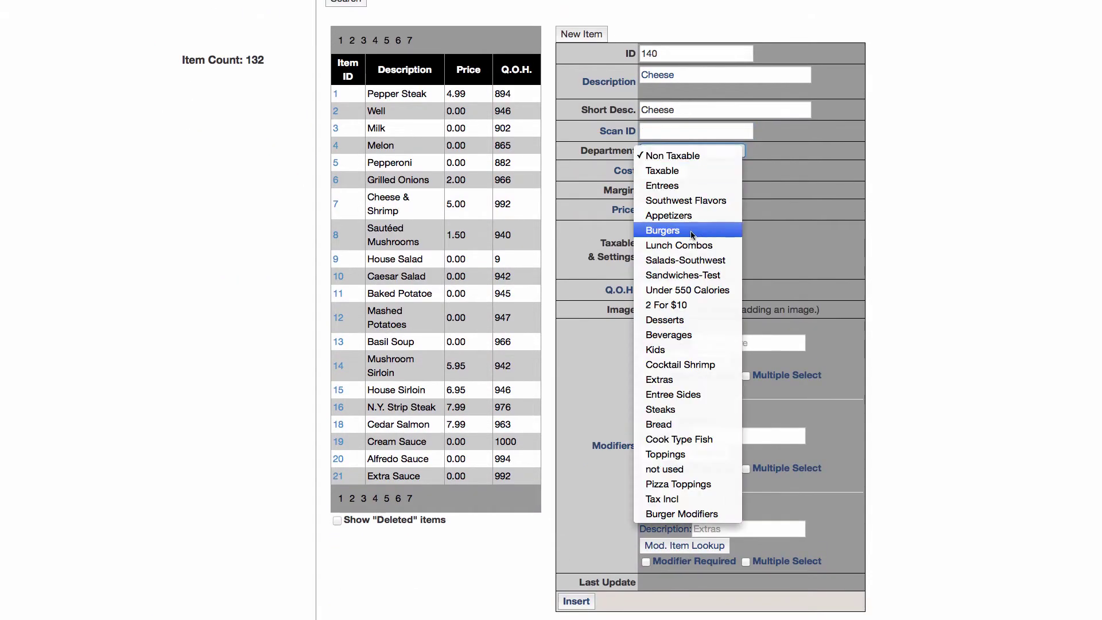
click(695, 514)
click(683, 171)
text(0.25)
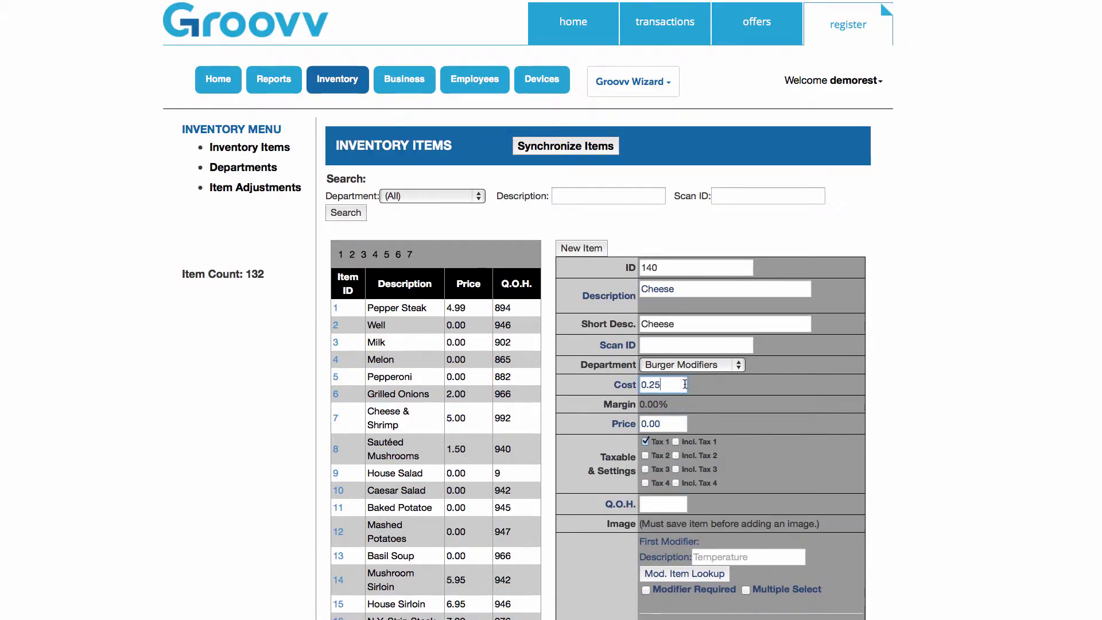
key(Tab)
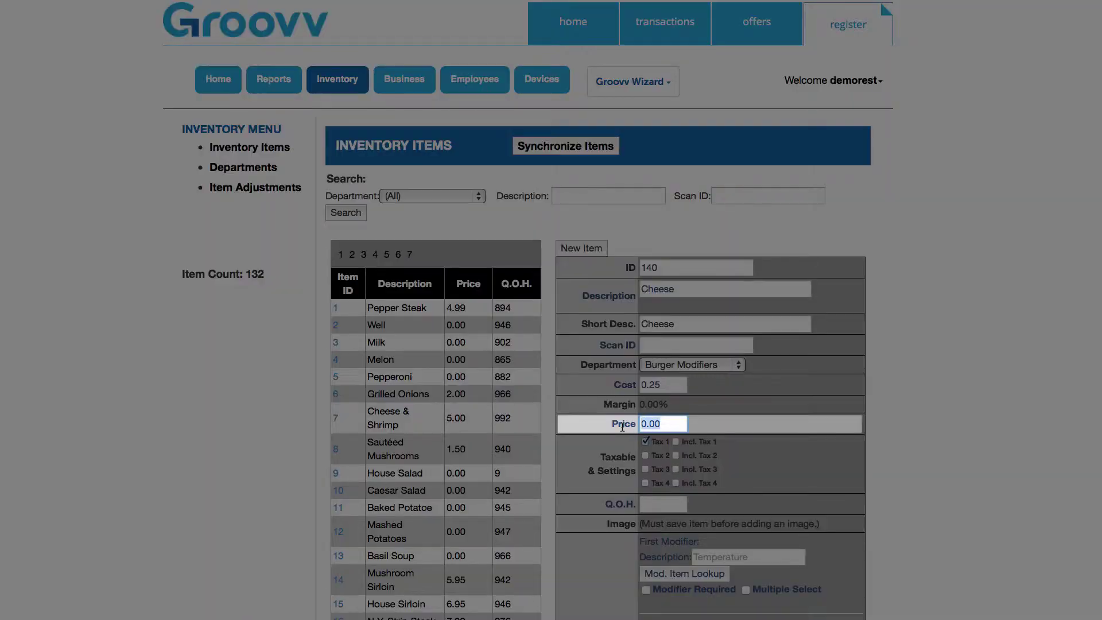
text(.50)
click(646, 502)
text(98)
scroll(592, 517, down, 5)
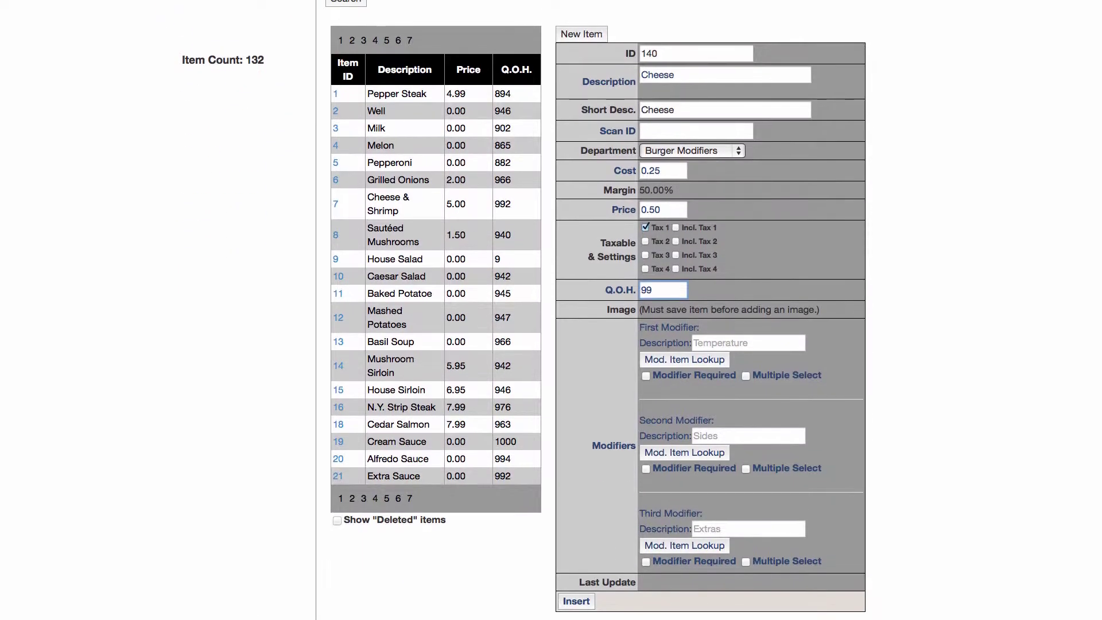
click(577, 600)
Add 'Side French Fries' (short 'Side Fries') in Burger Modifiers
text(Side French Fries)
key(Tab)
text(Side Fries)
key(Tab)
click(691, 151)
click(681, 514)
click(576, 600)
Add a 'Side Caesar' item in the Burger Modifiers department
click(582, 116)
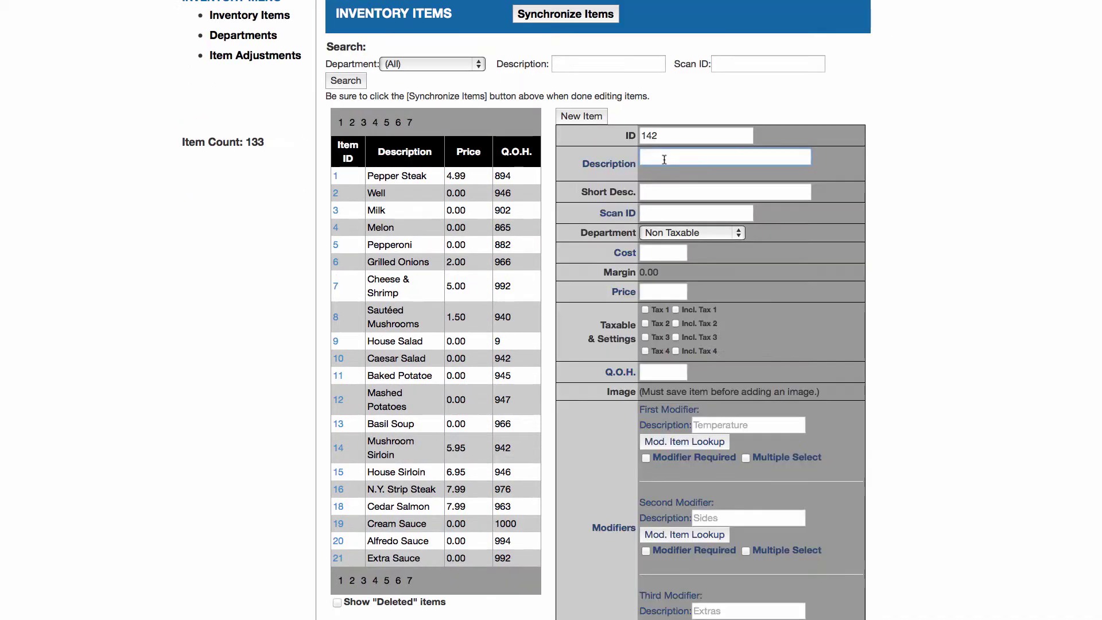
text(Side)
key(BackSpace)
key(BackSpace)
key(BackSpace)
key(BackSpace)
key(BackSpace)
key(BackSpace)
text(Side Caesar)
key(Tab)
text(Side Caesar)
click(691, 232)
click(666, 594)
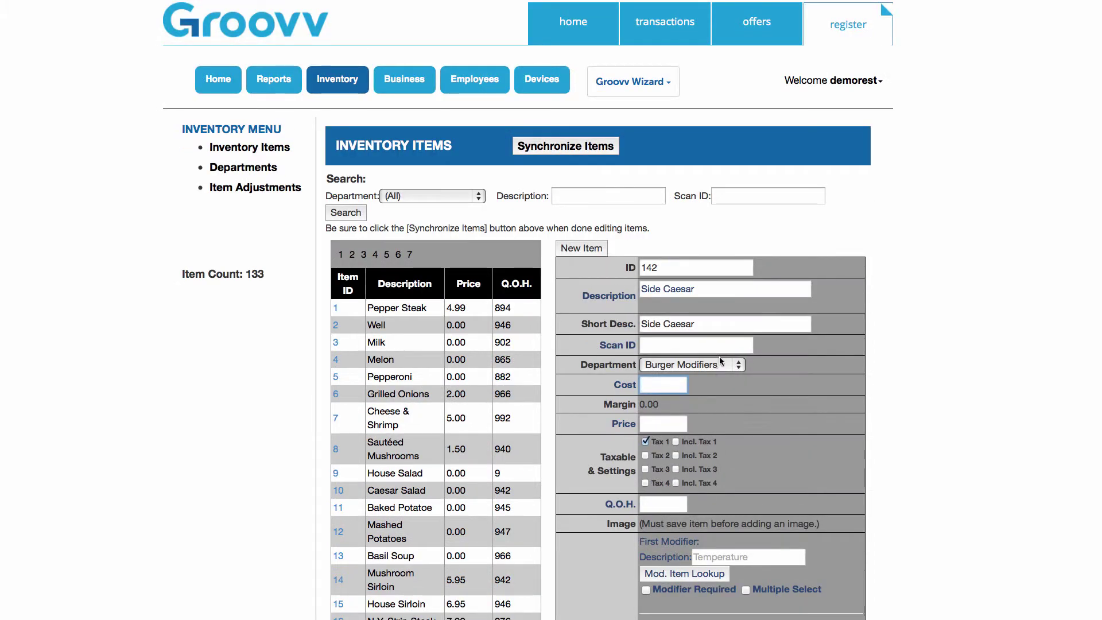
scroll(594, 471, down, 4)
click(576, 597)
Add 'Side House Salad' (short 'Side House') in Burger Modifiers
text(Side House Salad)
key(Tab)
text(Side House)
click(691, 232)
click(695, 591)
scroll(700, 583, down, 3)
click(585, 613)
Add a 'Side Soup' item in the Burger Modifiers department
text(Side Soup)
key(Tab)
text(Side Soup)
click(691, 232)
click(689, 594)
scroll(688, 344, down, 5)
click(580, 600)
Start a new 'Burger Combo' item in the Burgers department
click(571, 171)
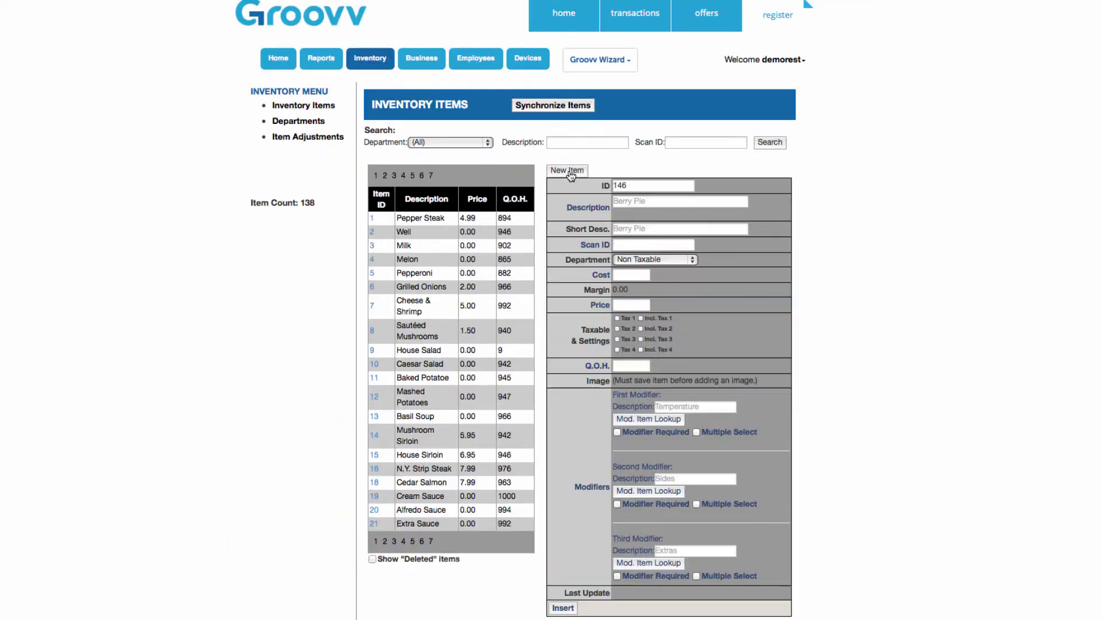
click(621, 201)
text(Burger )
text(Comb)
text(Burger Combo)
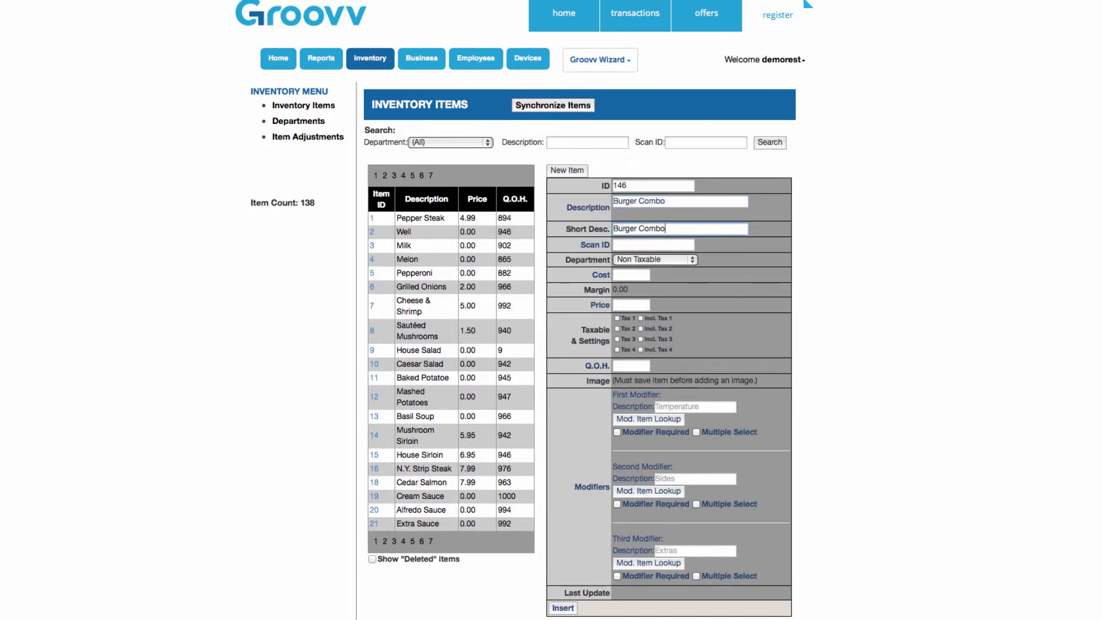
click(654, 260)
click(637, 282)
Give the Burger Combo cost 2.50, price 5.50 and 99 on hand
key(Tab)
text(2.50)
key(Tab)
text(0.0)
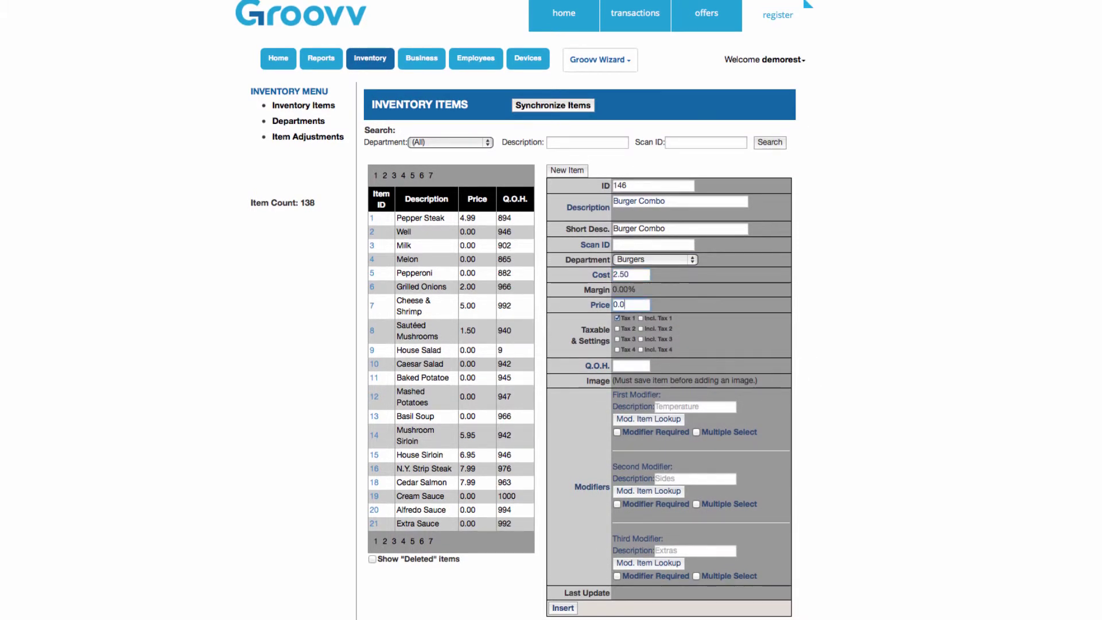
key(BackSpace)
key(BackSpace)
key(BackSpace)
text(5.50)
click(631, 365)
text(99)
Name the first modifier 'Tempreature' and search Burger Modifiers items for it
click(720, 406)
text(Tempreature)
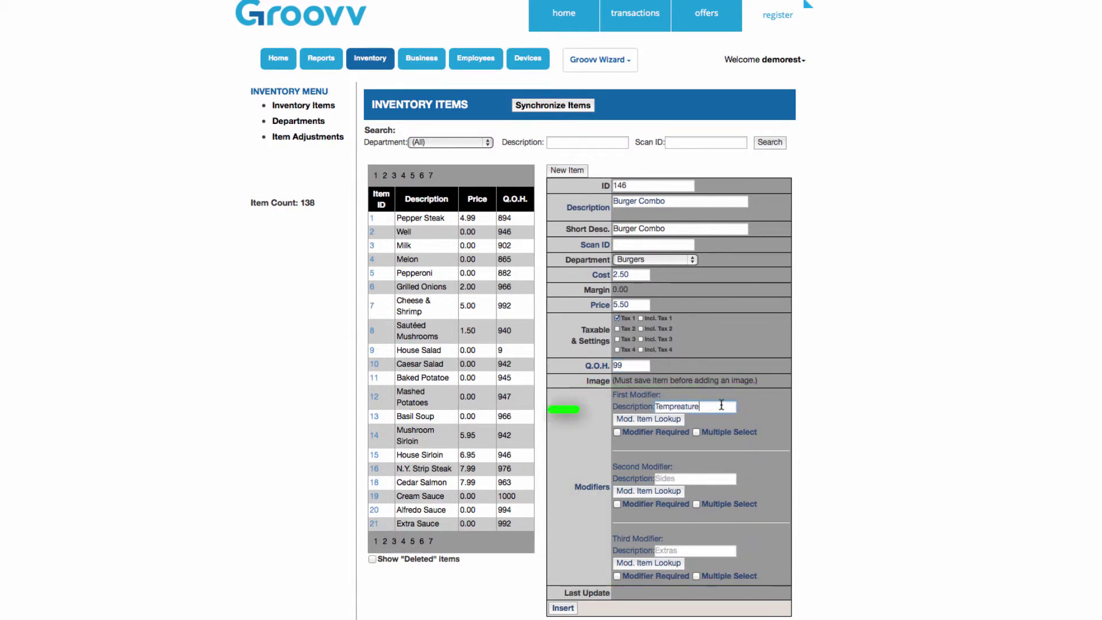
click(671, 423)
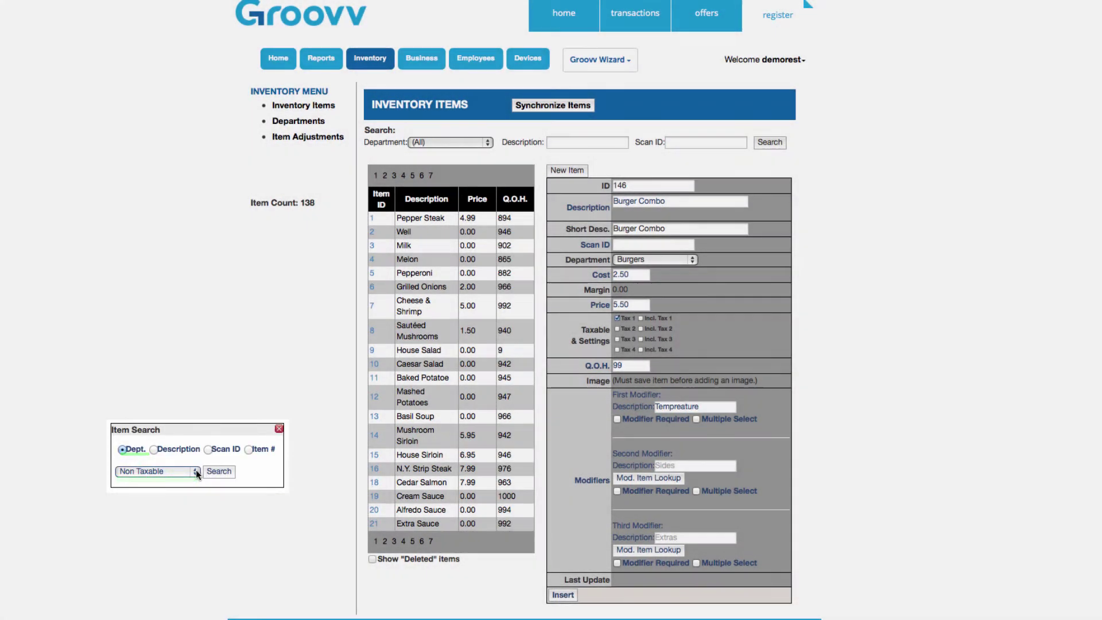
click(195, 470)
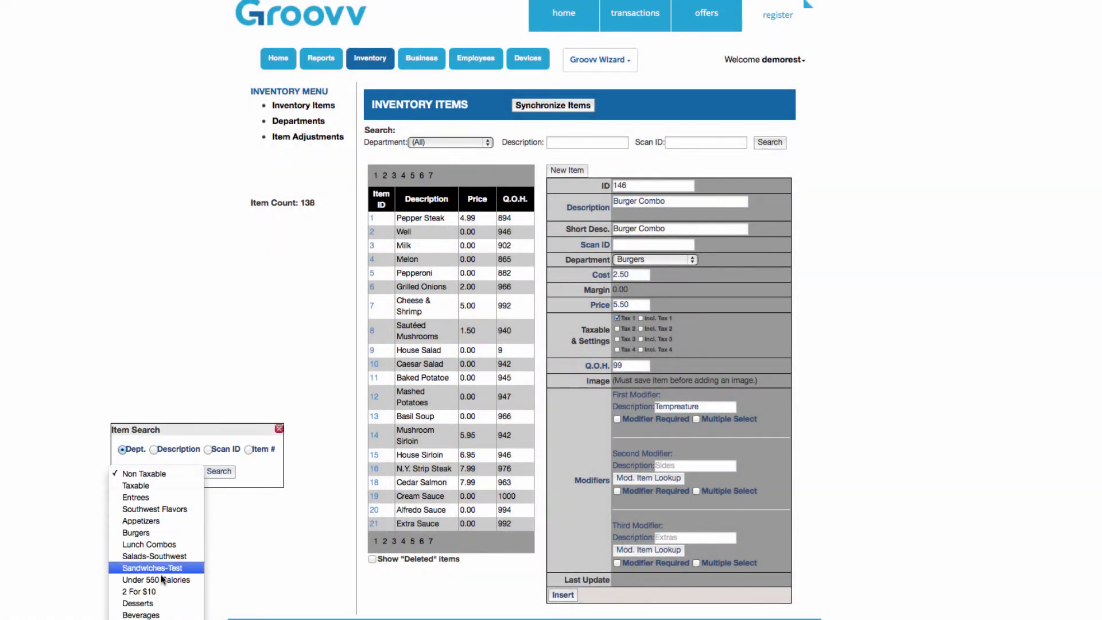
key(Return)
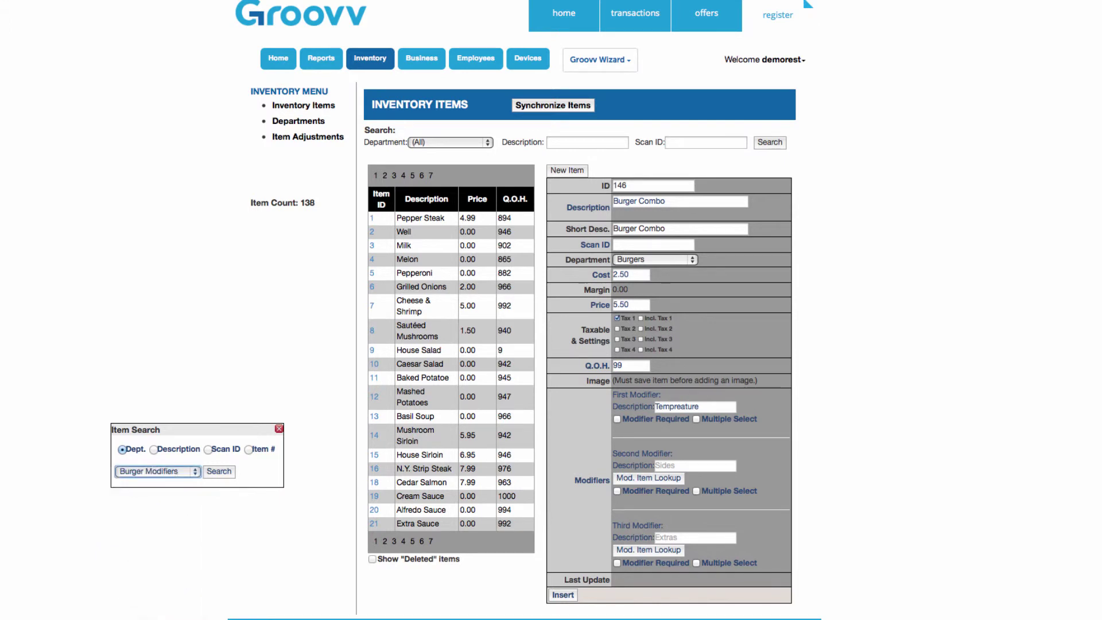
click(228, 476)
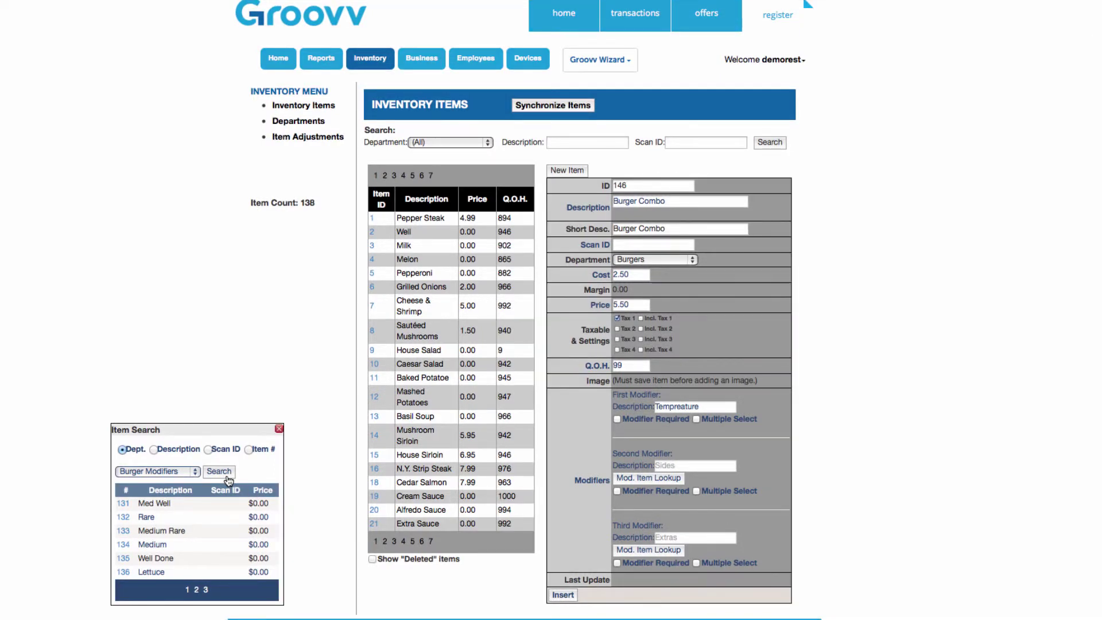
Add Med Well, Rare, Medium Rare, Medium and Well Done to the Tempreature modifier
click(123, 503)
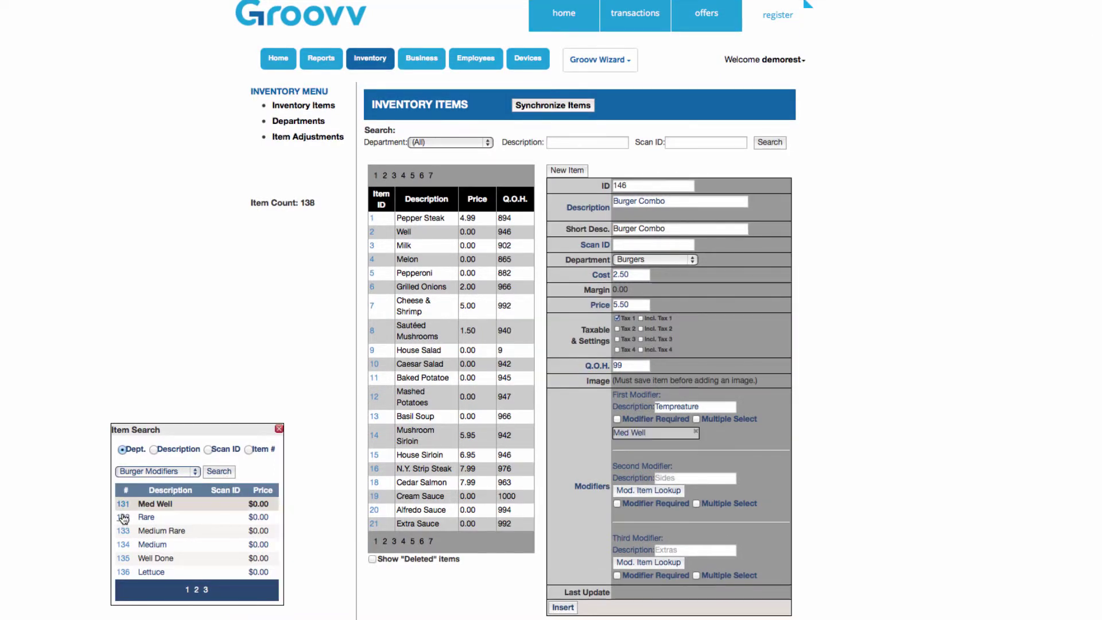
click(123, 517)
click(123, 531)
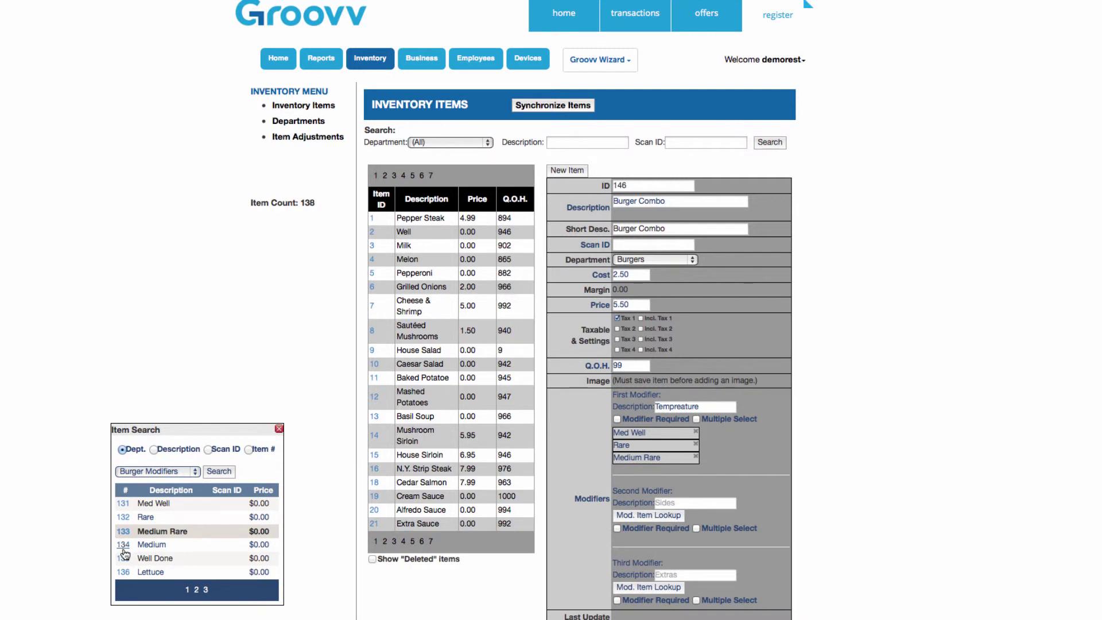
click(123, 546)
click(124, 558)
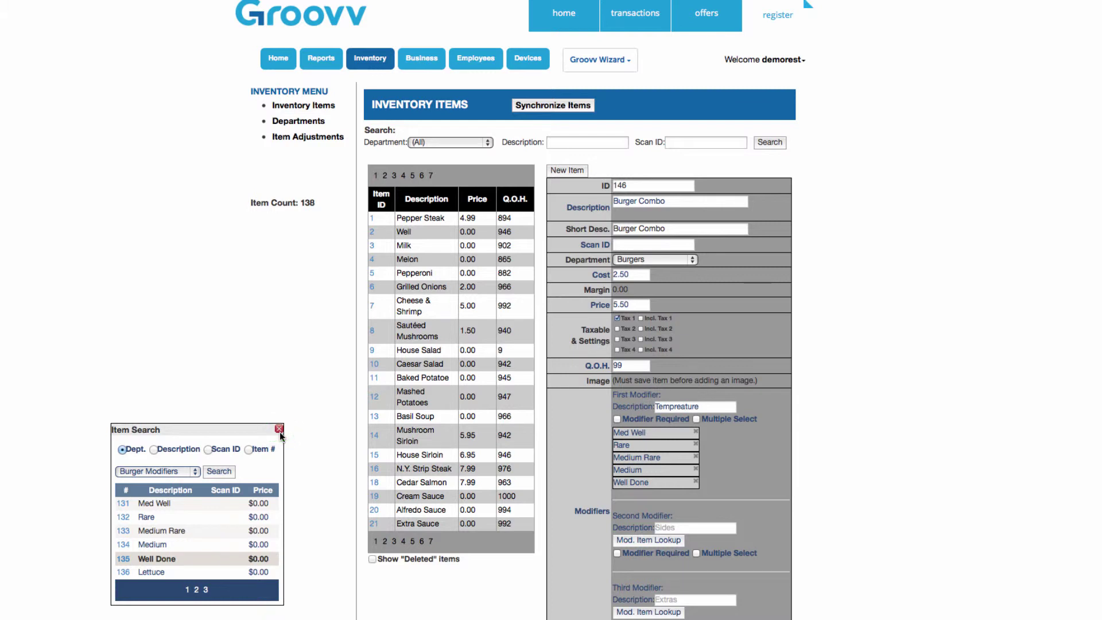
Close the item search, keeping Med Well through Well Done under the Temperature modifier
click(279, 429)
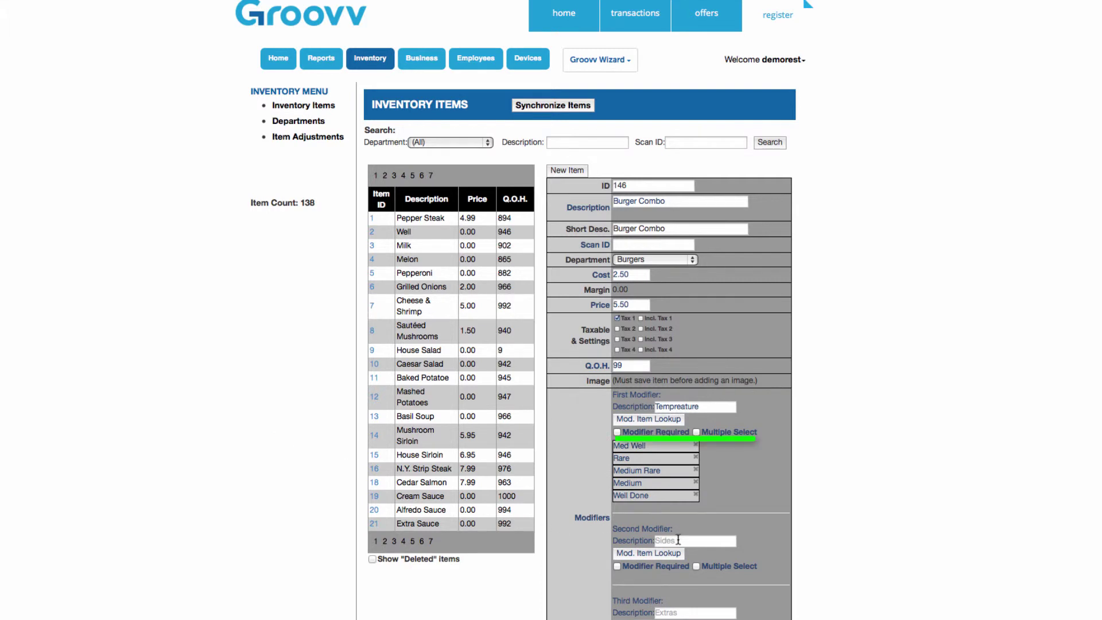
click(699, 541)
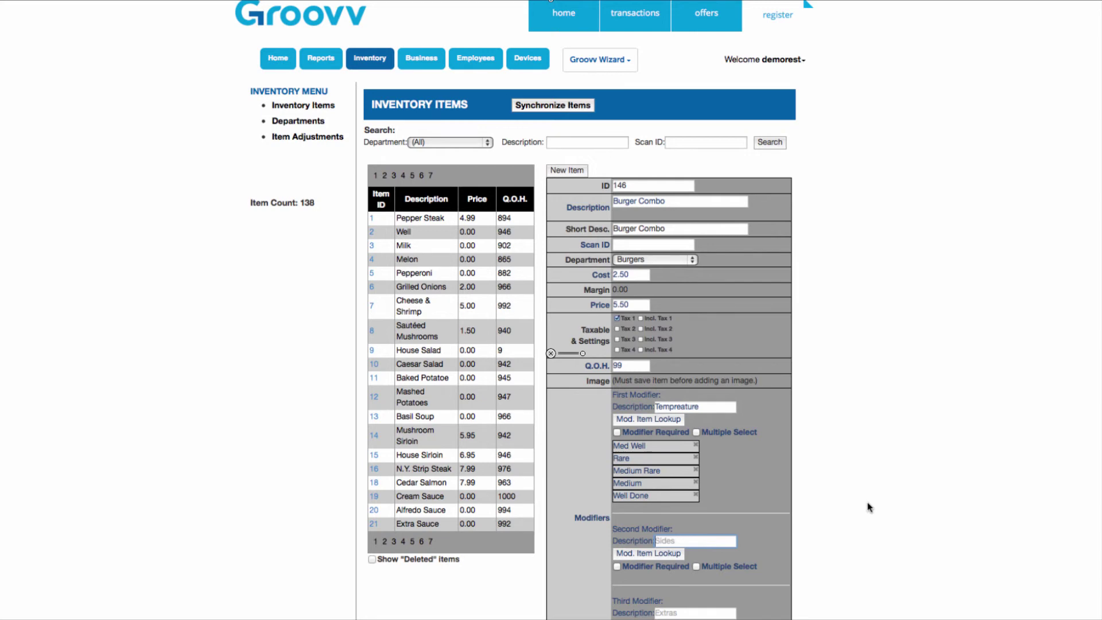
Make the Temperature modifier required and name the second modifier Toppings
click(618, 432)
click(671, 540)
text(Toppings)
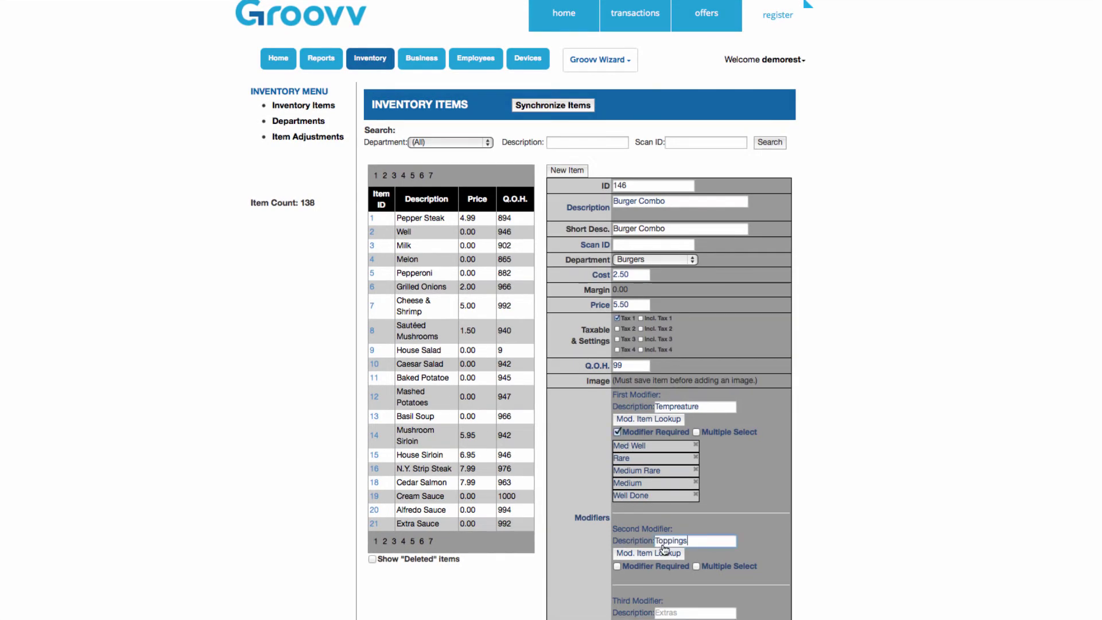
Add Lettuce, Tomato, Pickles and Cheese from Burger Modifiers to Toppings, enabling Multiple Select
click(651, 554)
click(158, 471)
click(155, 579)
click(218, 471)
click(152, 572)
click(195, 589)
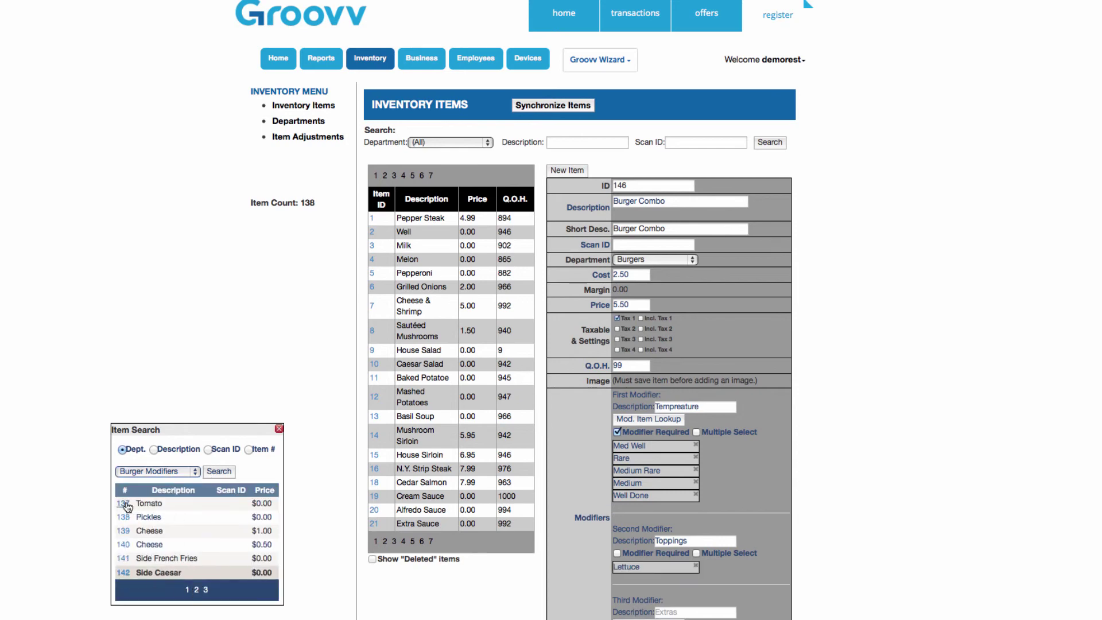
click(148, 503)
click(148, 517)
click(150, 545)
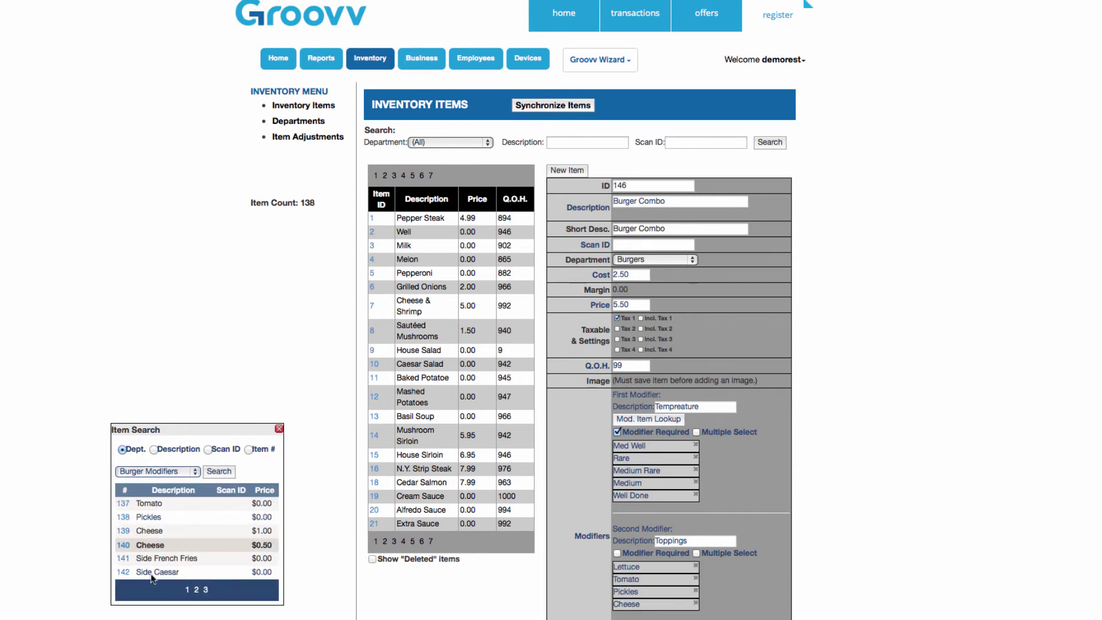
click(279, 429)
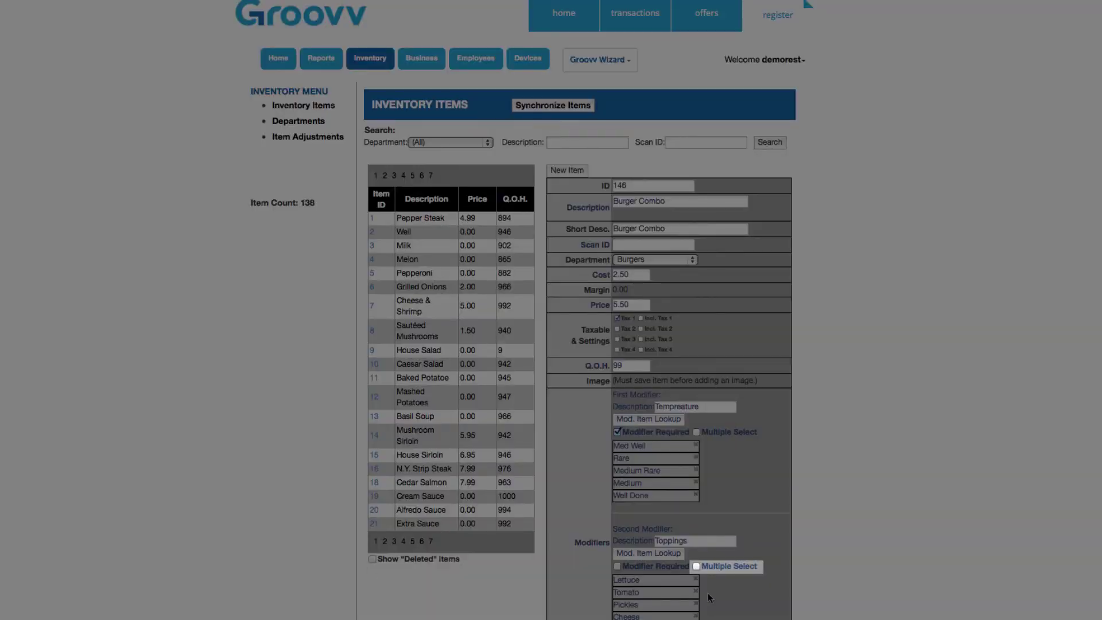
click(697, 567)
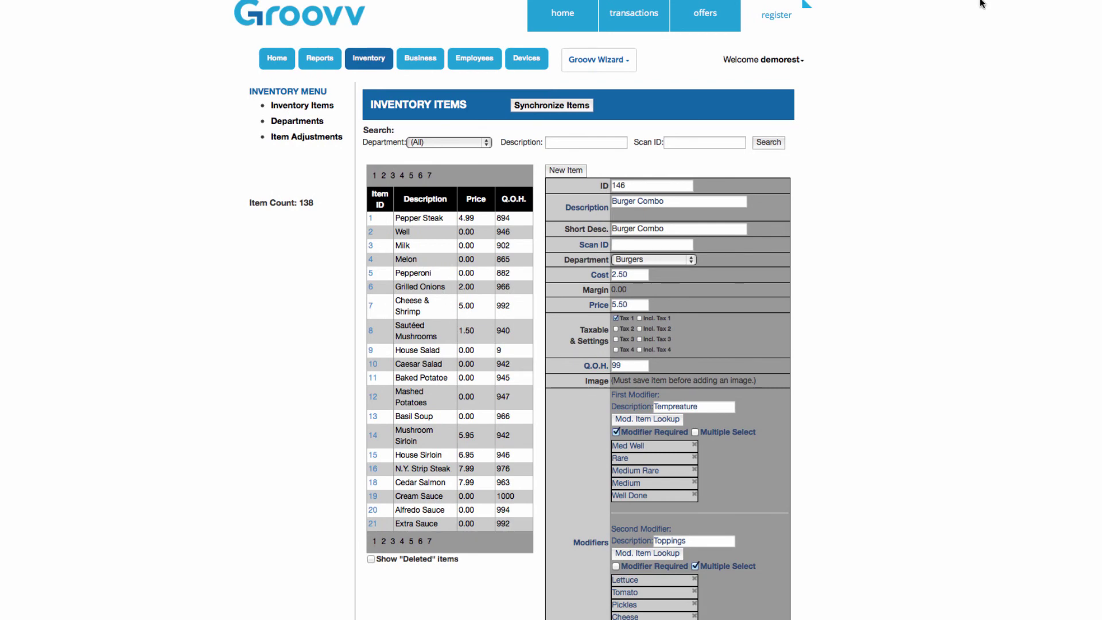
Name the third modifier Sides and list the Burger Modifiers department items for it
scroll(693, 576, down, 3)
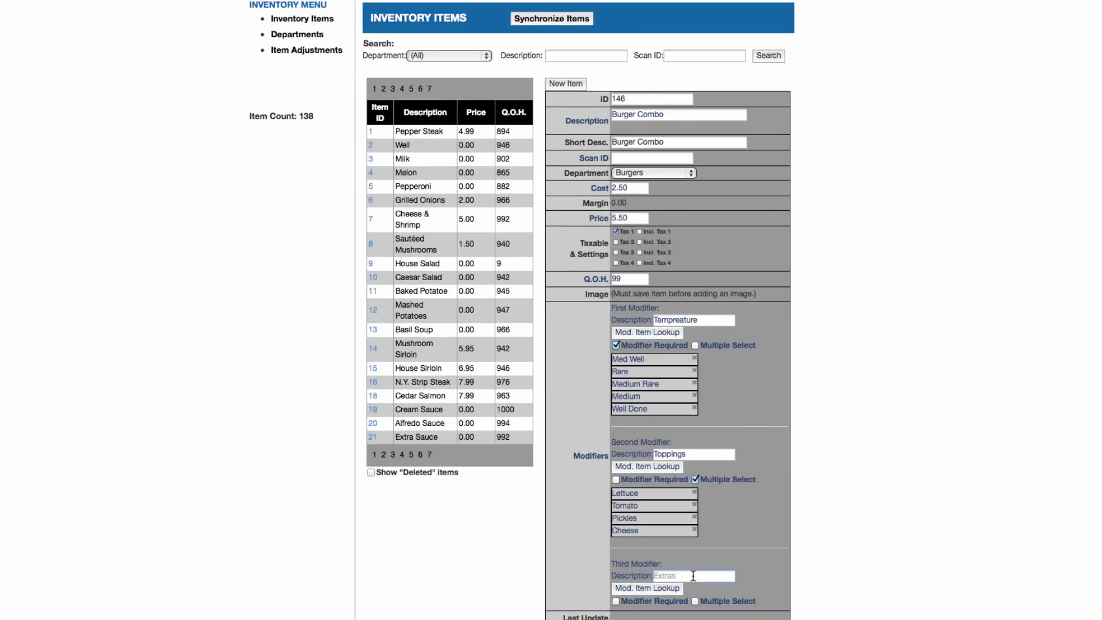
click(693, 575)
text(Sides)
click(647, 588)
click(155, 385)
click(217, 384)
Add Side French Fries, Side Caesar, Side House Salad and Side Soup to Sides
click(194, 502)
click(132, 471)
click(124, 485)
click(203, 503)
click(144, 416)
click(144, 430)
click(278, 342)
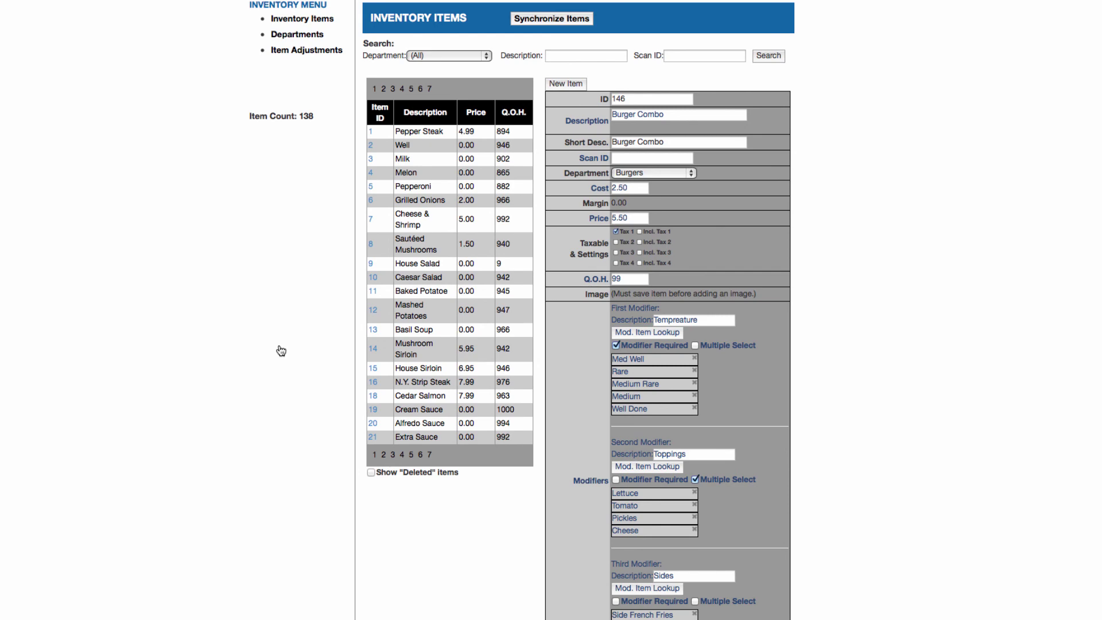